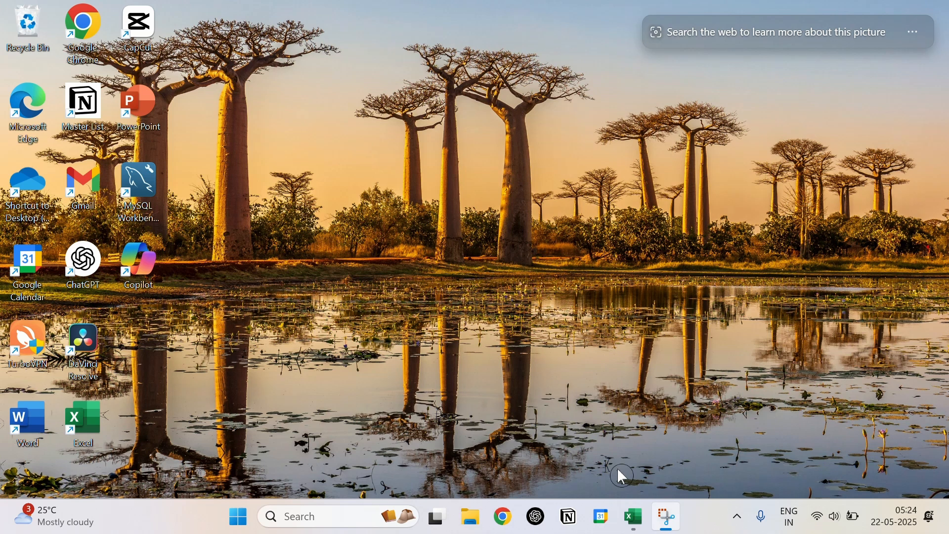
# Step: Switch to the open Excel workbook containing the Name and Favorite Fruit table
pyautogui.moveTo(634, 516)
pyautogui.click(682, 445)
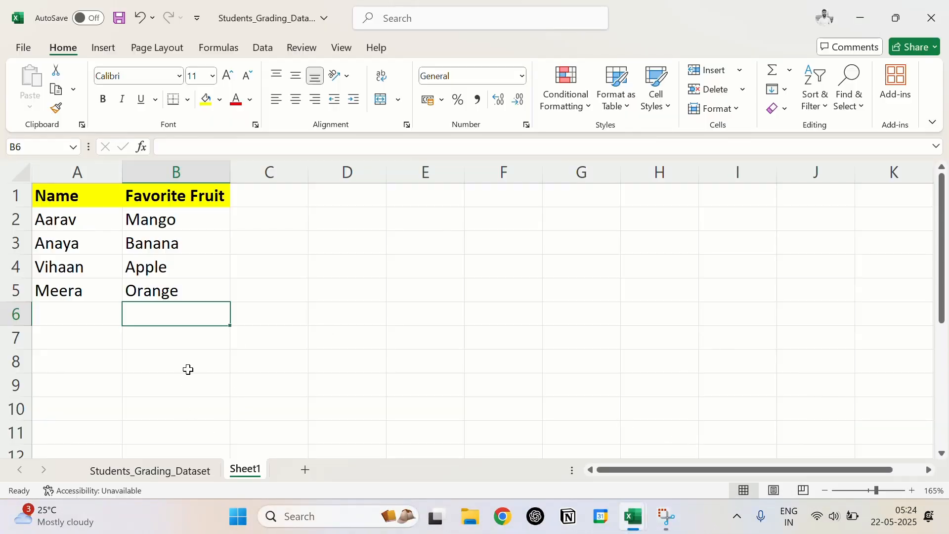
# Step: Examine the Name and Favorite Fruit columns on Sheet1, including the header row and the entries in row 4
pyautogui.click(341, 251)
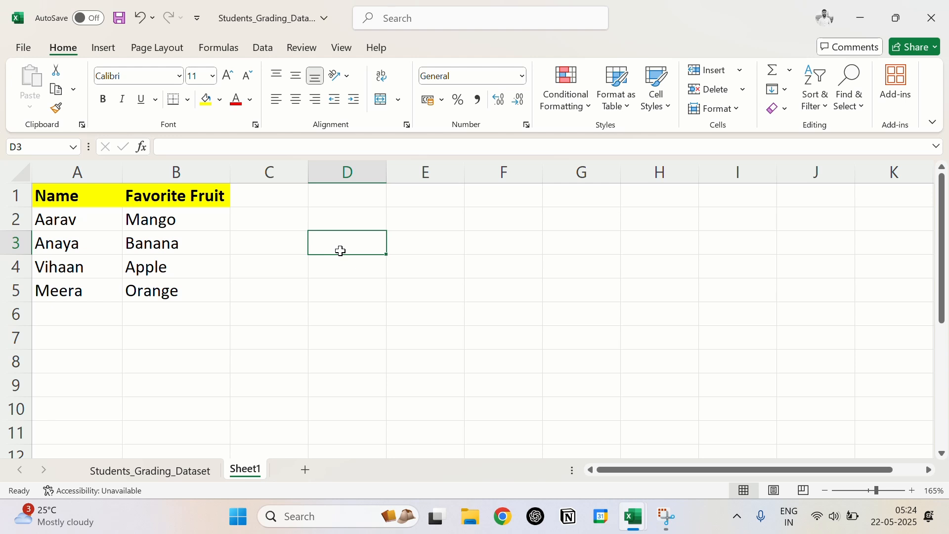
pyautogui.click(103, 194)
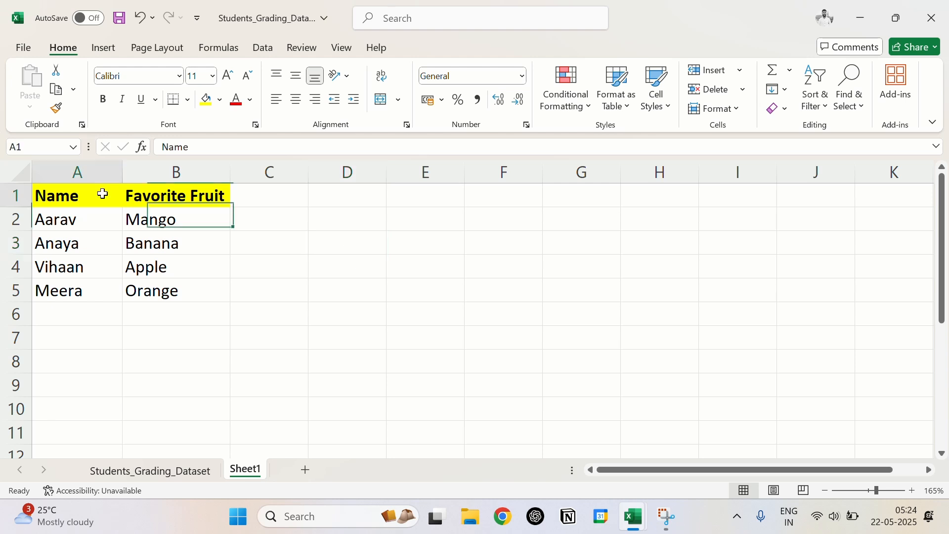
pyautogui.click(149, 196)
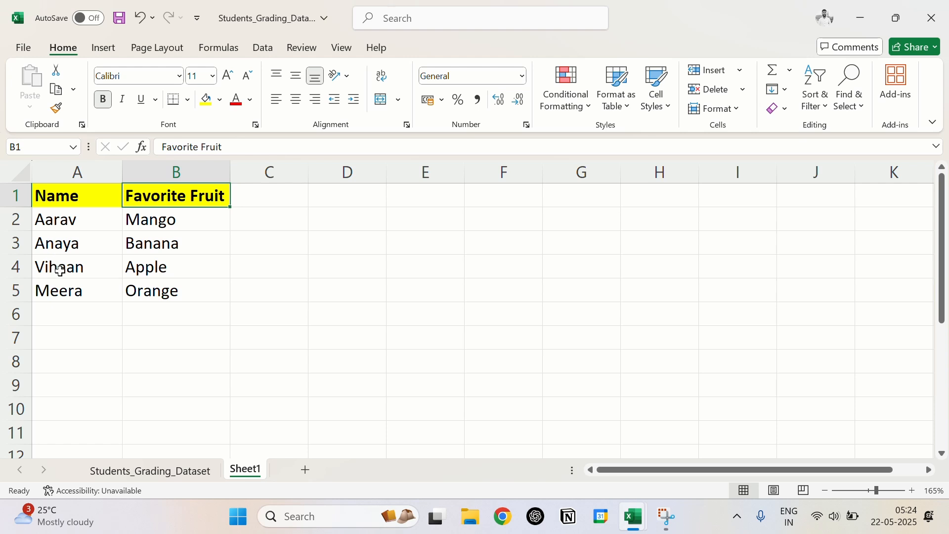
pyautogui.click(16, 267)
pyautogui.click(167, 267)
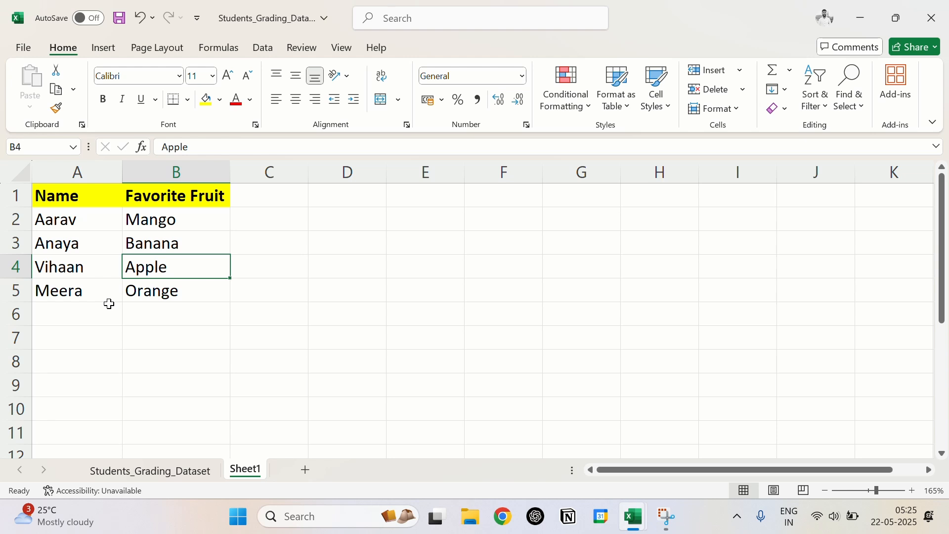
pyautogui.click(339, 244)
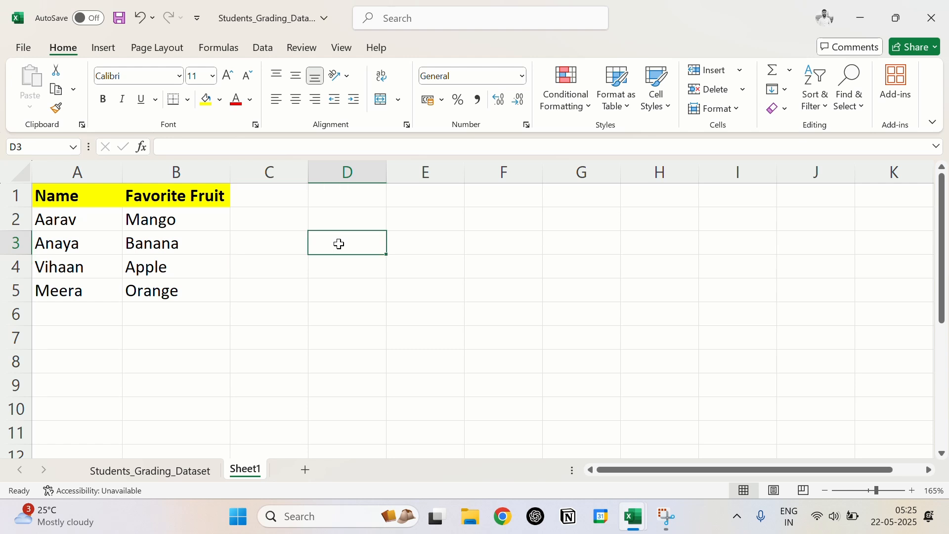
pyautogui.click(278, 295)
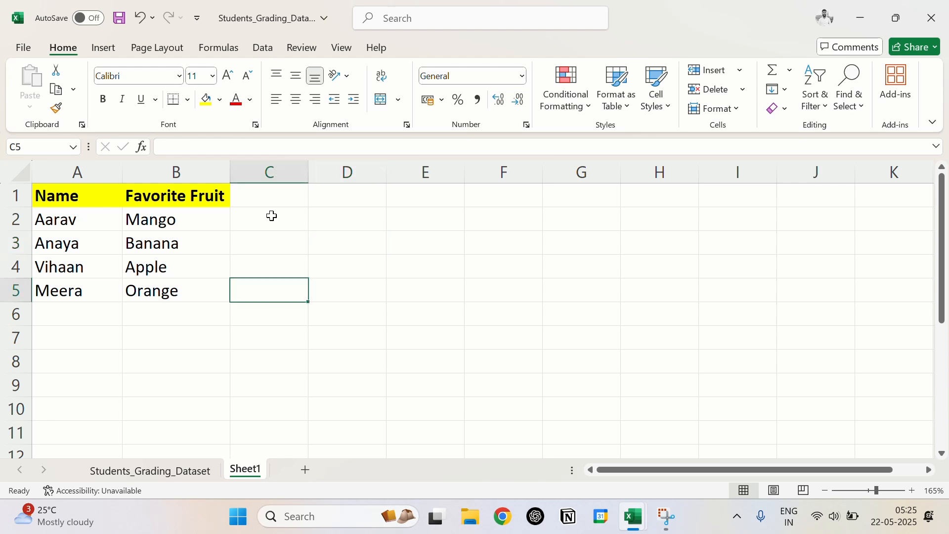
# Step: Start an XLOOKUP formula in cell D2 of Sheet1
pyautogui.click(338, 221)
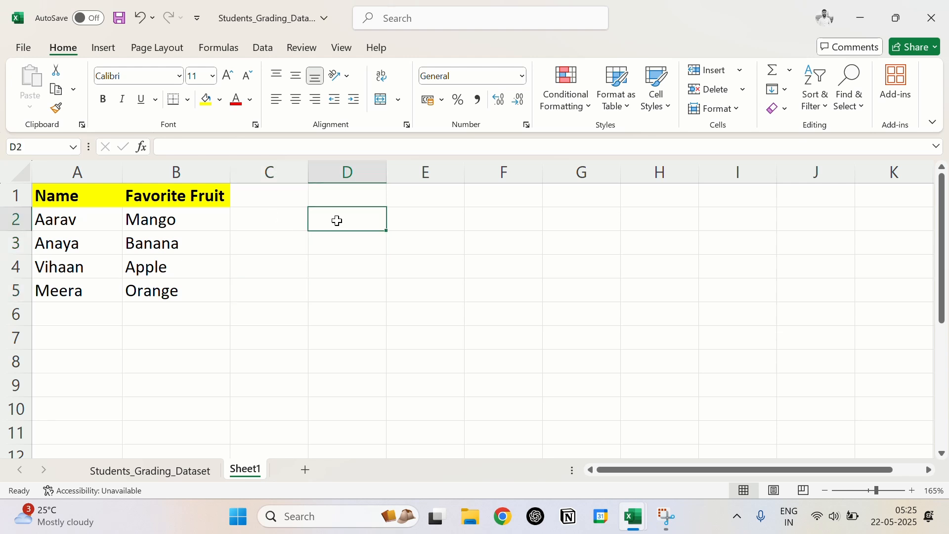
pyautogui.write('=')
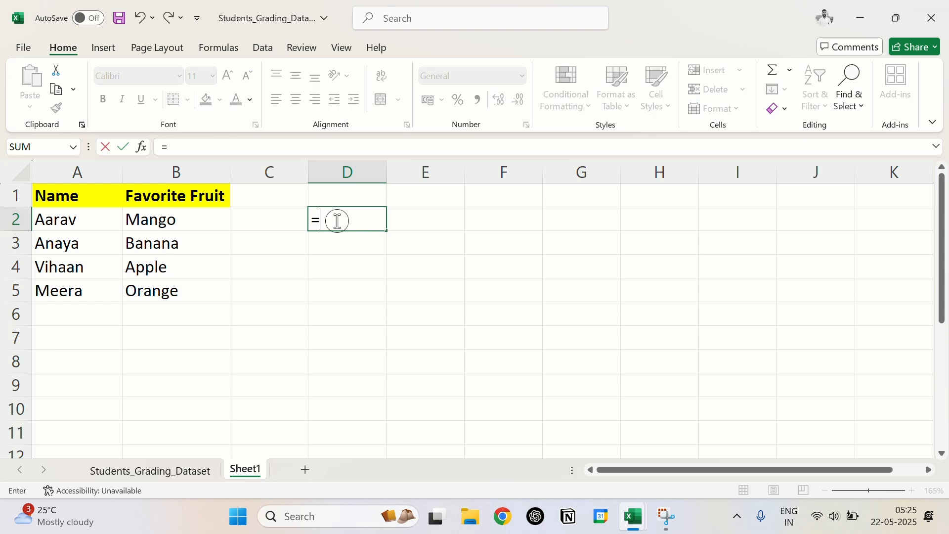
pyautogui.write('xlook')
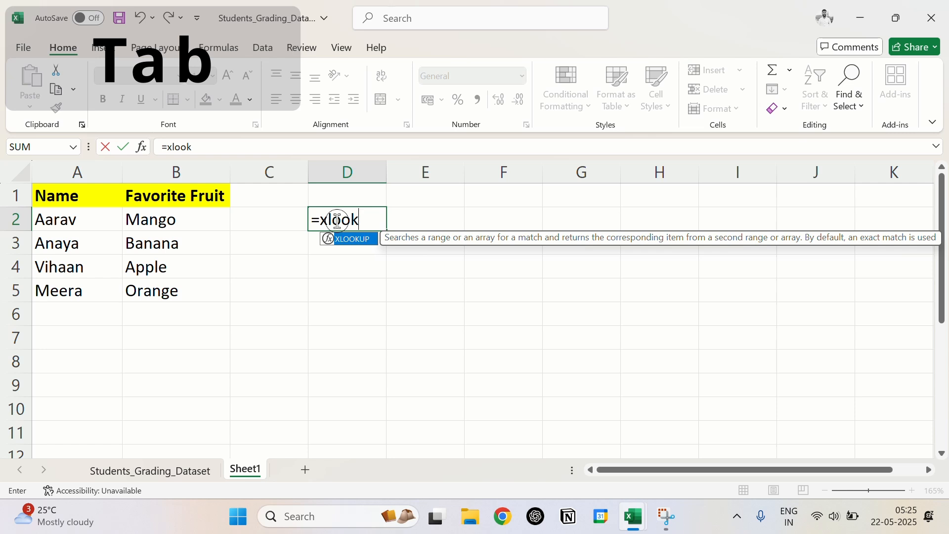
pyautogui.press('Tab')
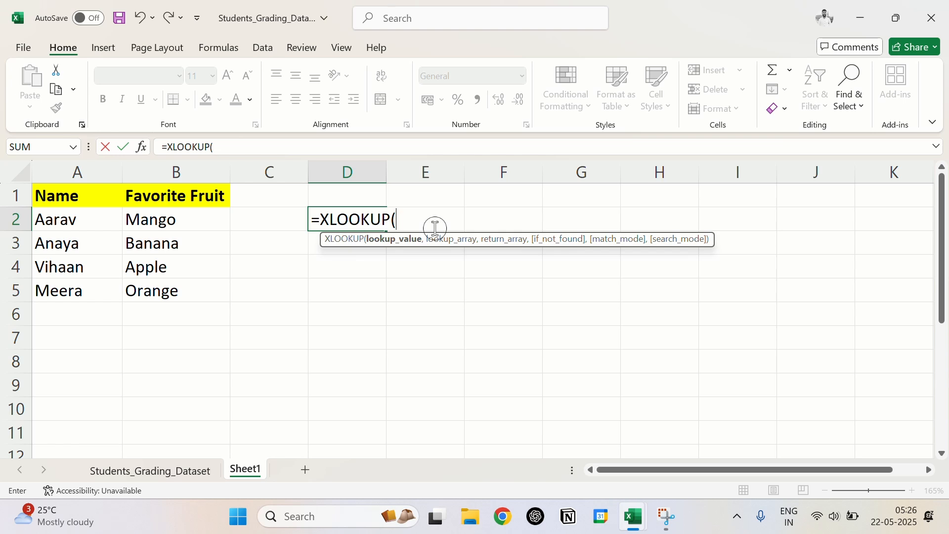
pyautogui.write('"Vihaan')
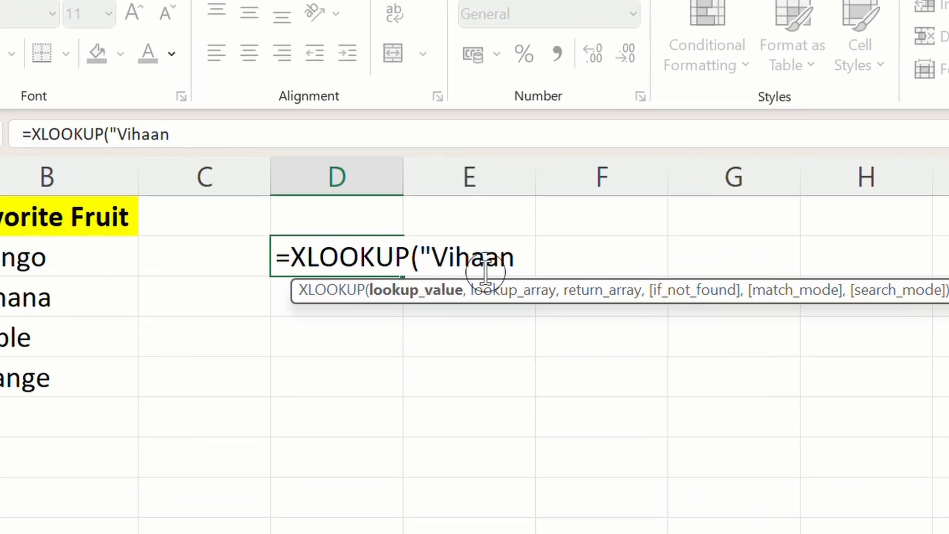
pyautogui.write('"')
pyautogui.press('BackSpace')
pyautogui.press('BackSpace')
pyautogui.press('BackSpace')
pyautogui.press('BackSpace')
pyautogui.press('BackSpace')
pyautogui.press('BackSpace')
pyautogui.press('BackSpace')
pyautogui.press('BackSpace')
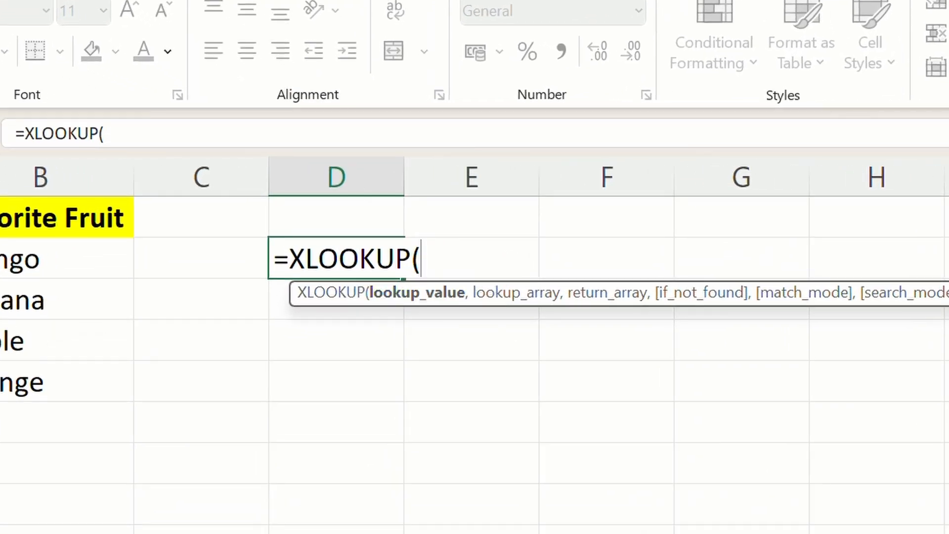
# Step: Set cell A4 as the XLOOKUP lookup value and the whole of column A, as the absolute reference $A:$A, as the lookup array
pyautogui.click(40, 340)
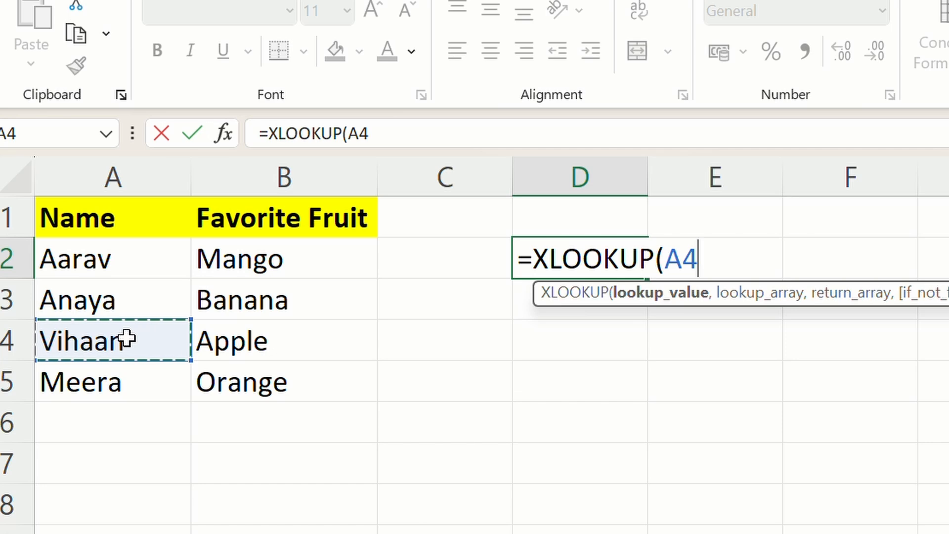
pyautogui.write(',')
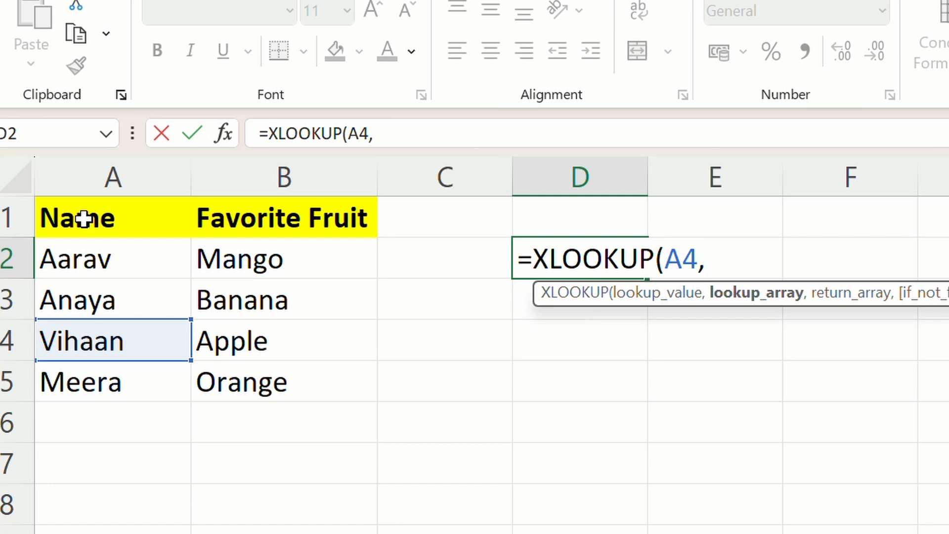
pyautogui.click(108, 176)
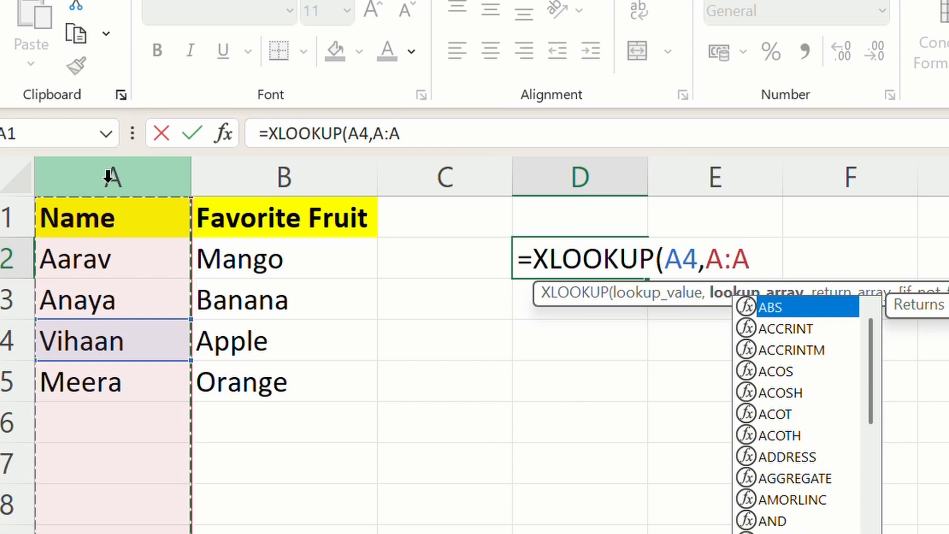
pyautogui.write(',')
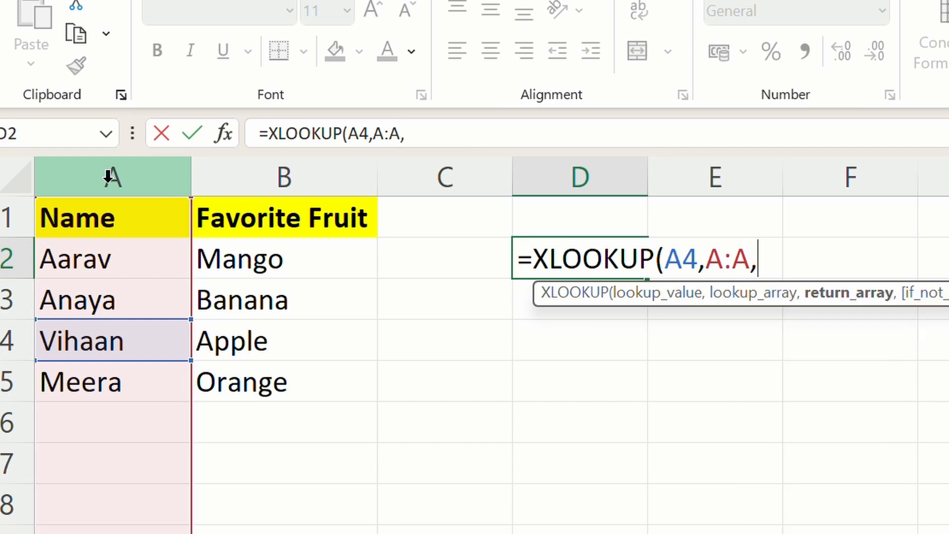
pyautogui.press('BackSpace')
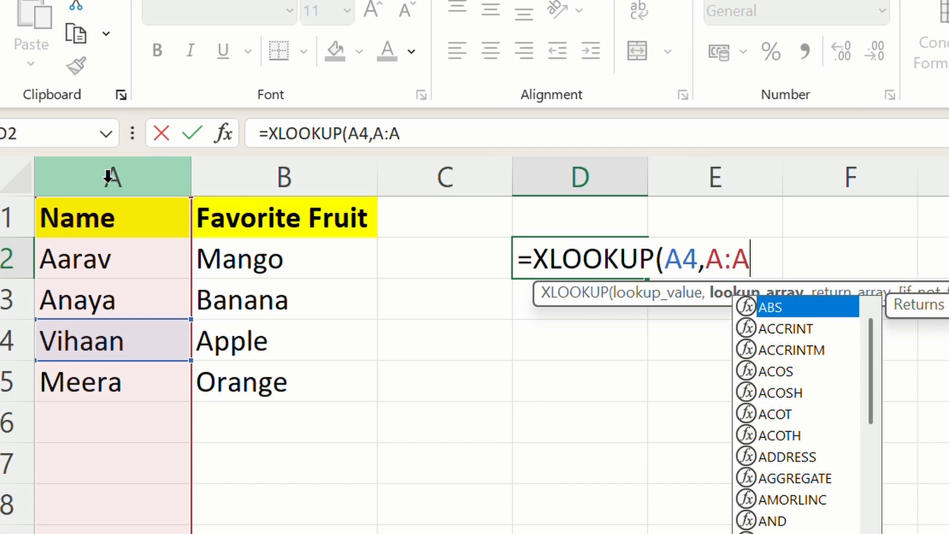
pyautogui.click(727, 294)
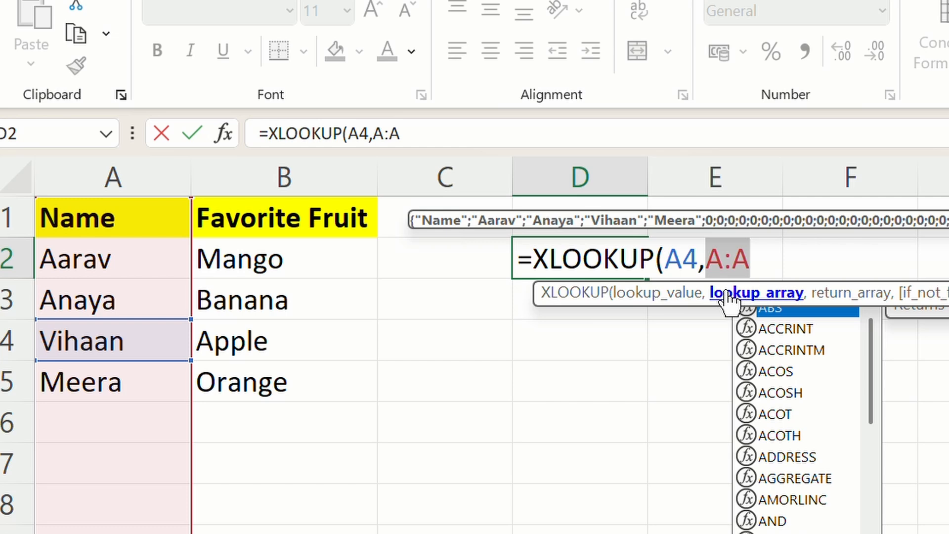
pyautogui.press('F4')
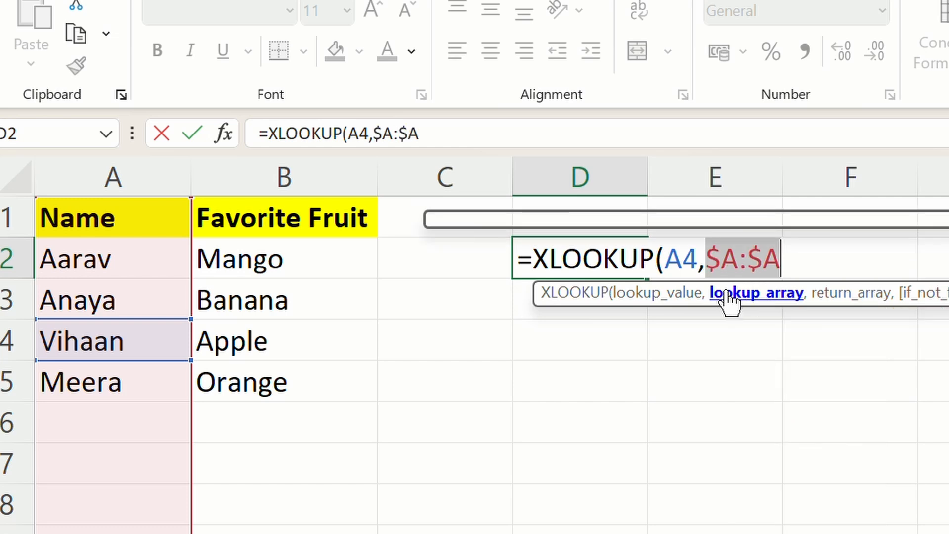
pyautogui.click(790, 259)
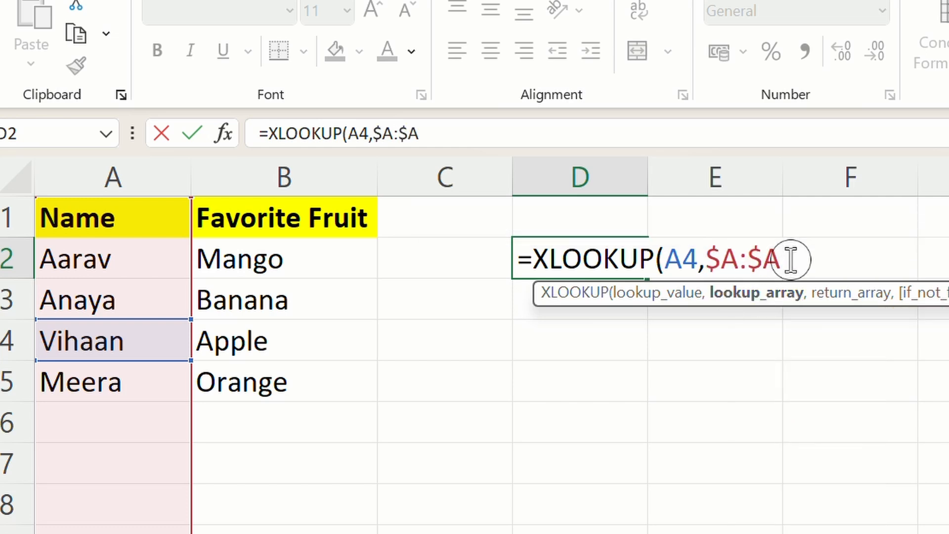
pyautogui.write(',')
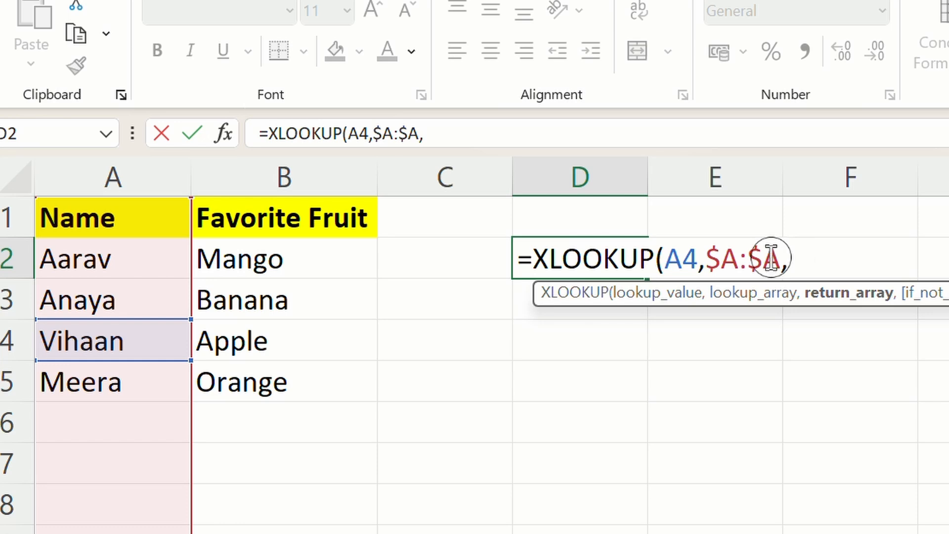
# Step: Set column B (B:B) as the return array and "Not Found" as the if-not-found text in the XLOOKUP formula
pyautogui.click(315, 168)
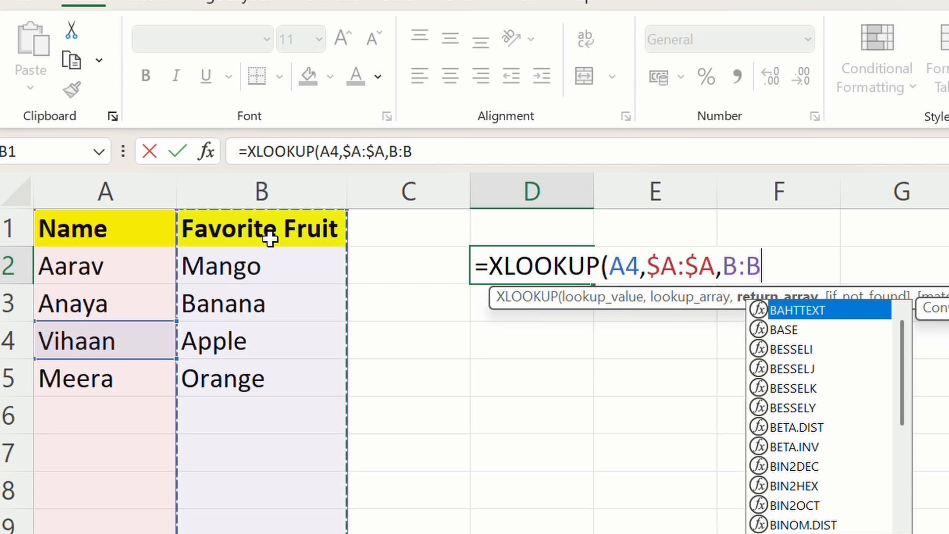
pyautogui.write(',')
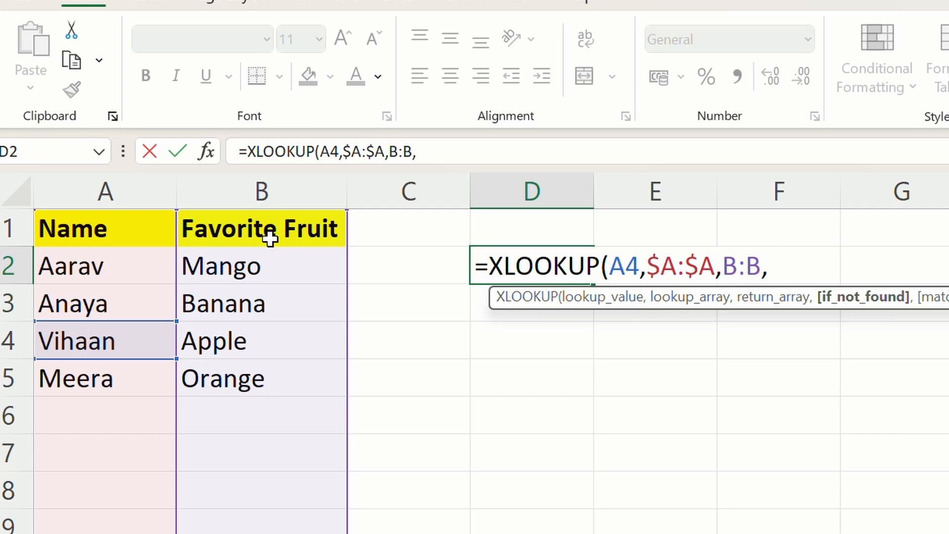
pyautogui.write('"Not')
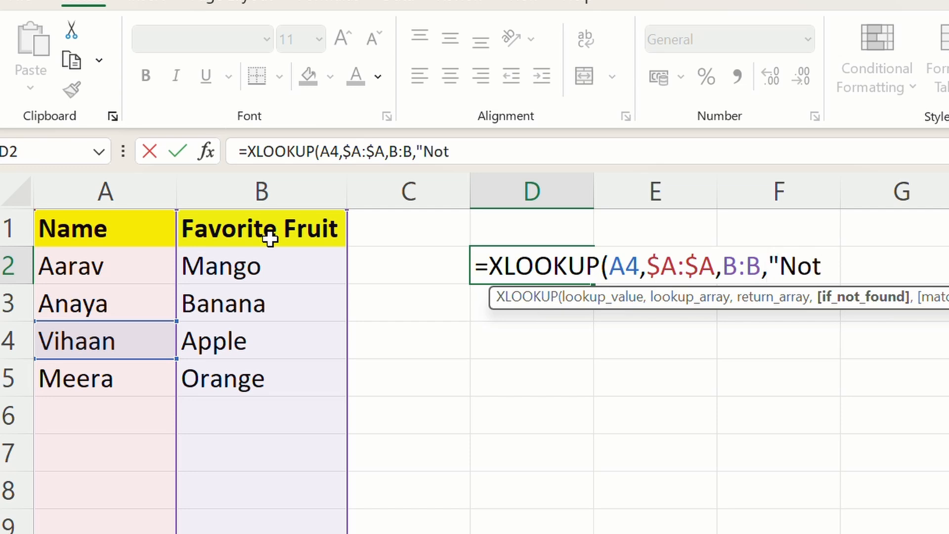
pyautogui.write(' Found')
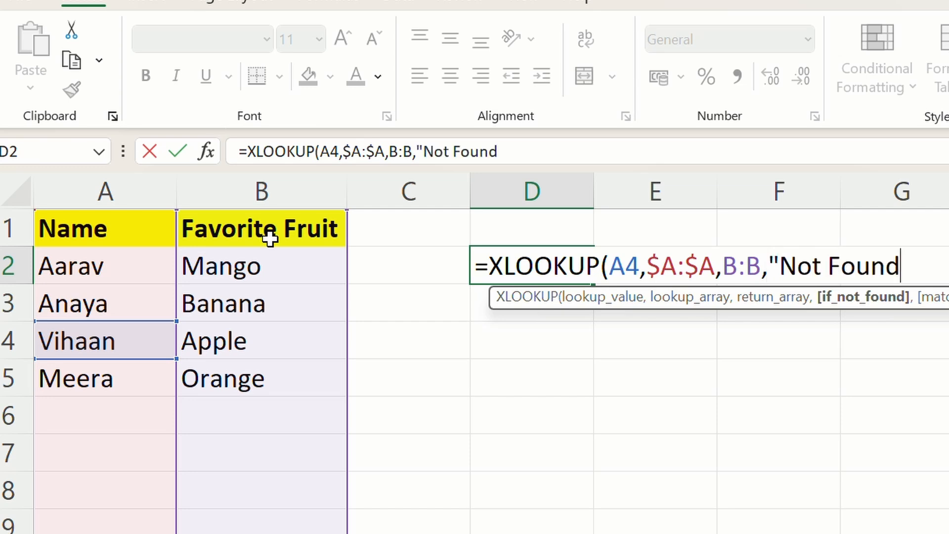
pyautogui.write('",')
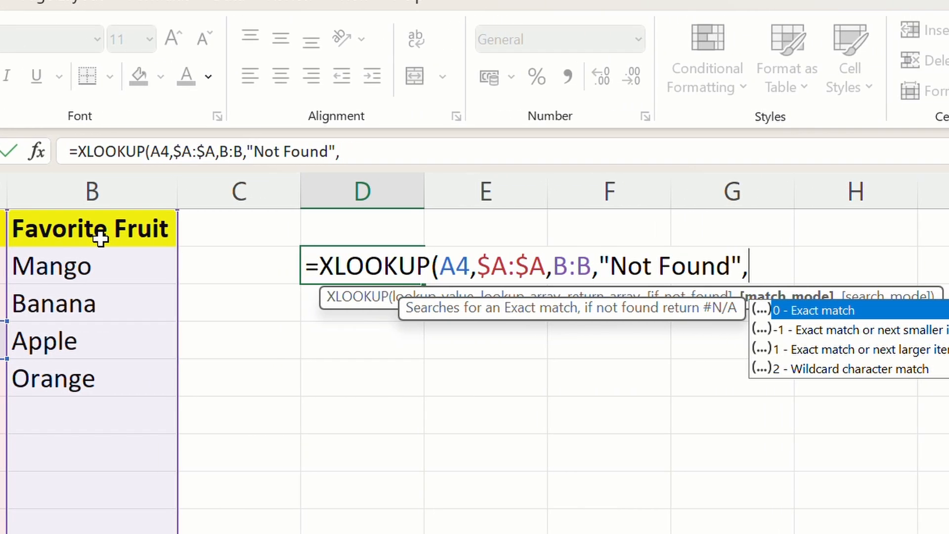
# Step: Set the match mode to 0 for an exact match, omit the search mode, and enter the completed XLOOKUP formula in D2
pyautogui.press('Escape')
pyautogui.write(')')
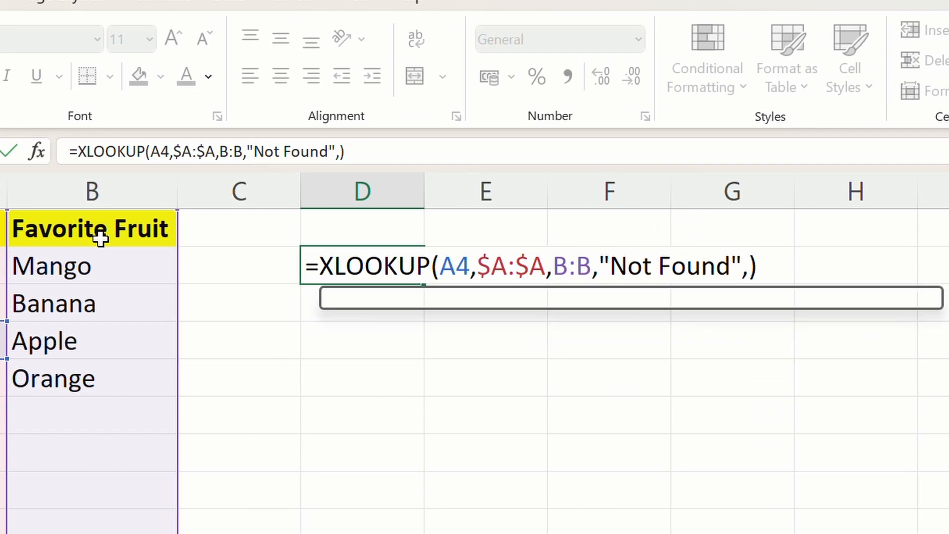
pyautogui.press('BackSpace')
pyautogui.write(')')
pyautogui.press('BackSpace')
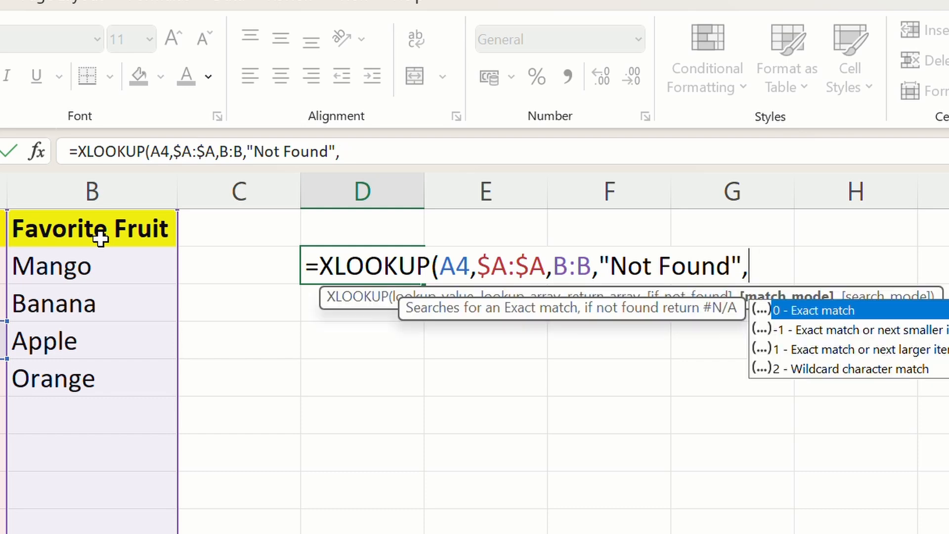
pyautogui.write('0,')
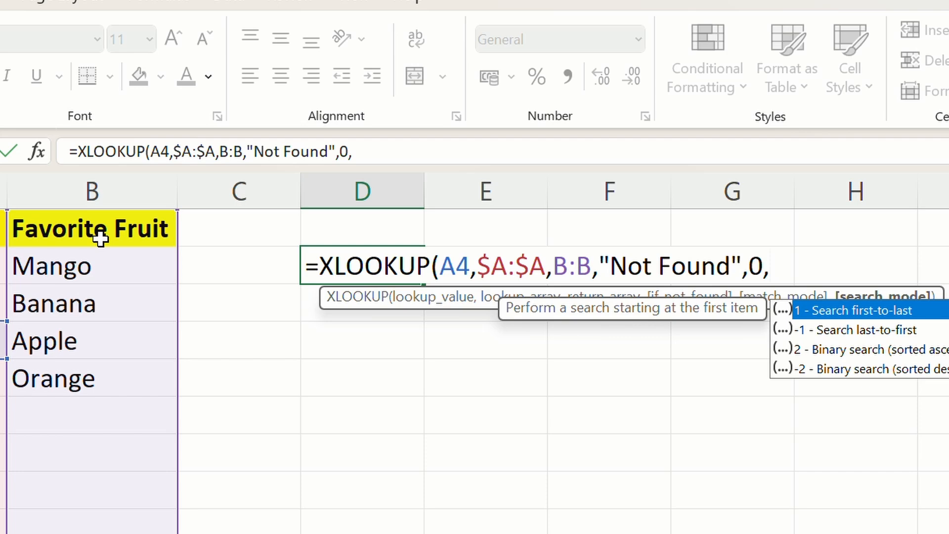
pyautogui.press('BackSpace')
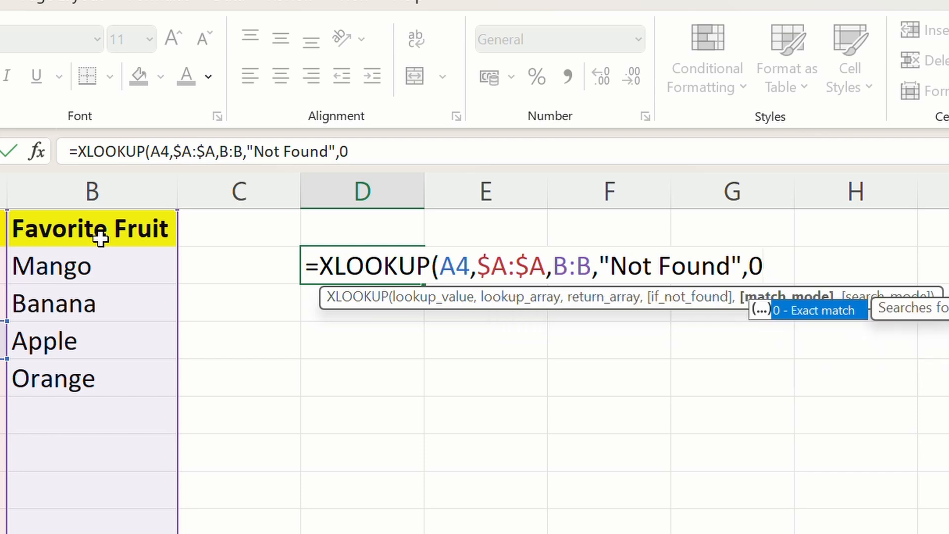
pyautogui.write(')')
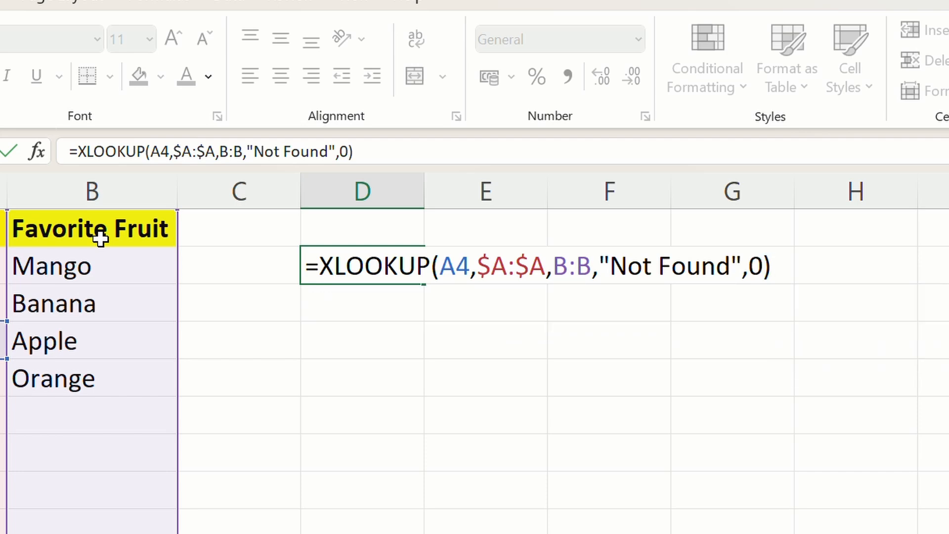
pyautogui.press('Return')
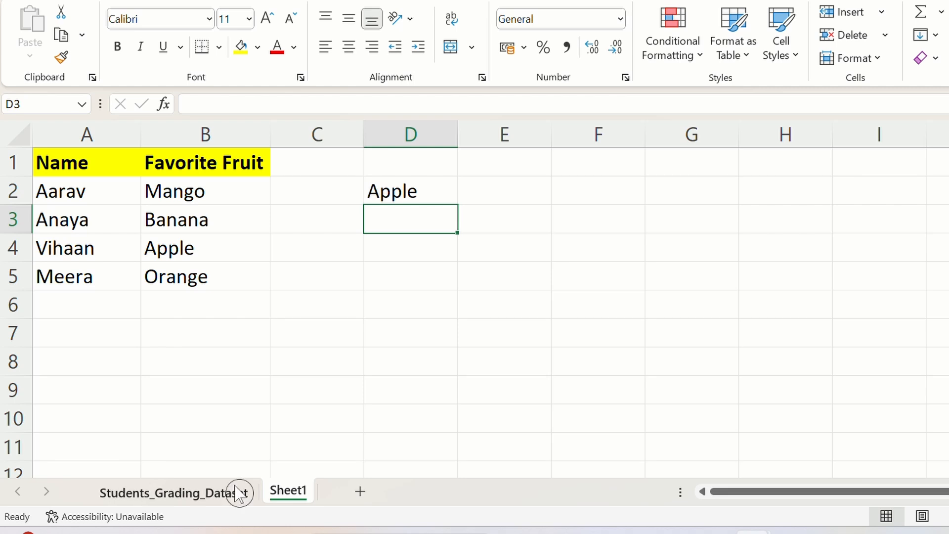
# Step: Review the completed XLOOKUP formula in cell D2
pyautogui.click(414, 252)
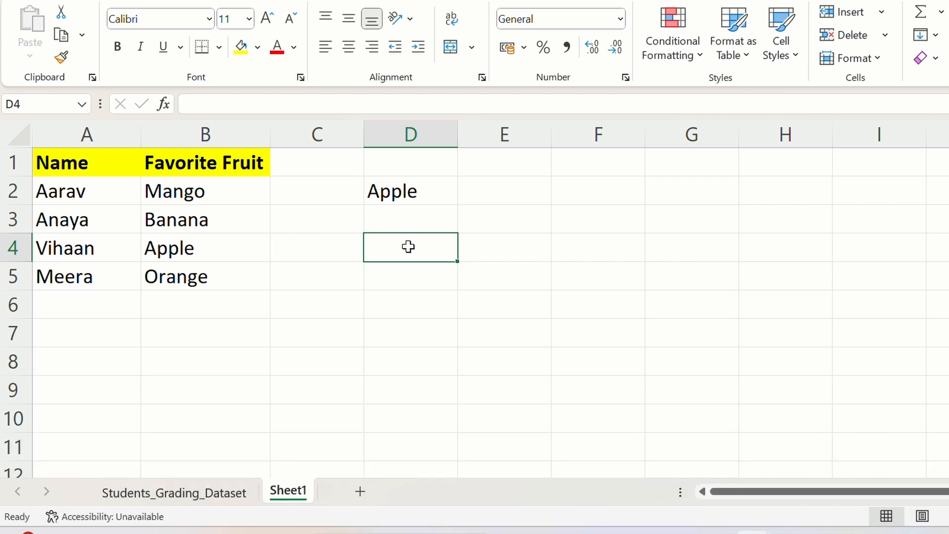
pyautogui.click(410, 188)
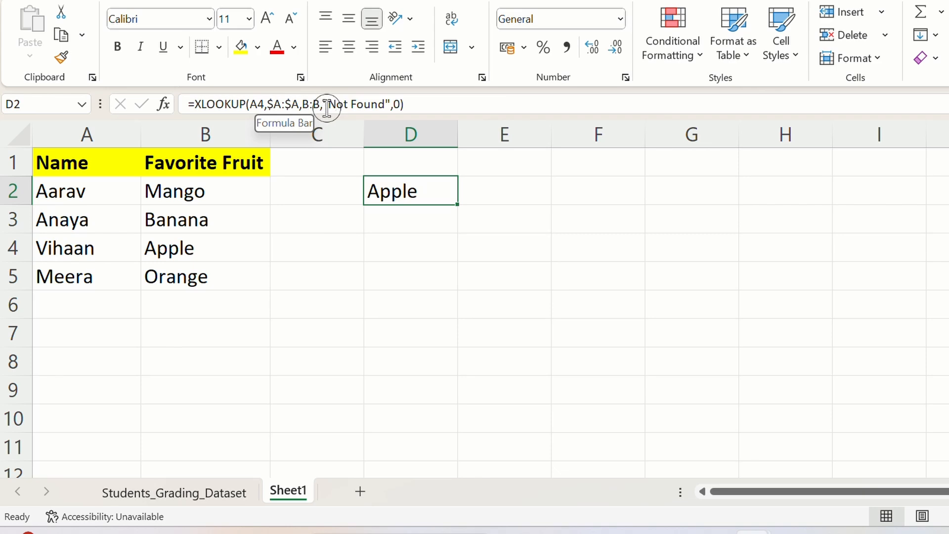
# Step: Finish checking the XLOOKUP formula in D2 and switch to the Students_Grading_Dataset sheet
pyautogui.click(403, 108)
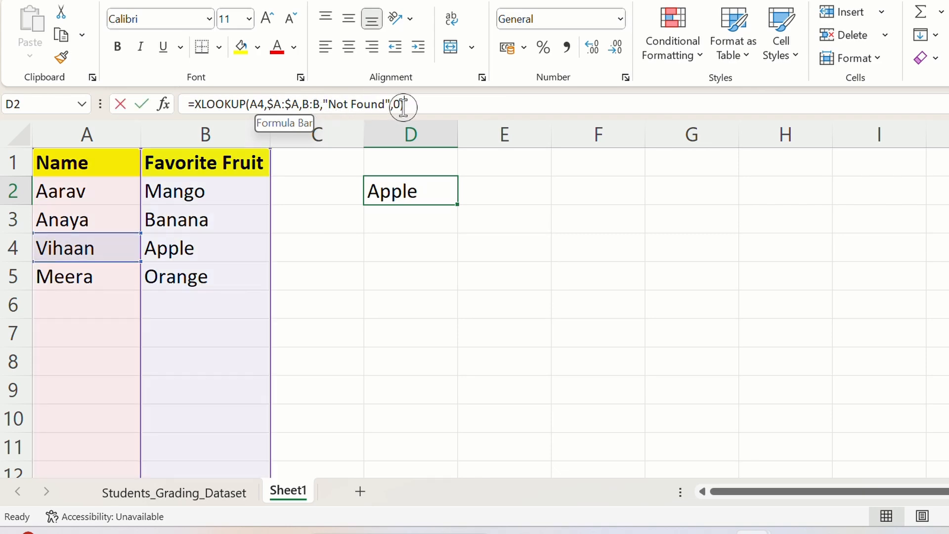
pyautogui.press('Return')
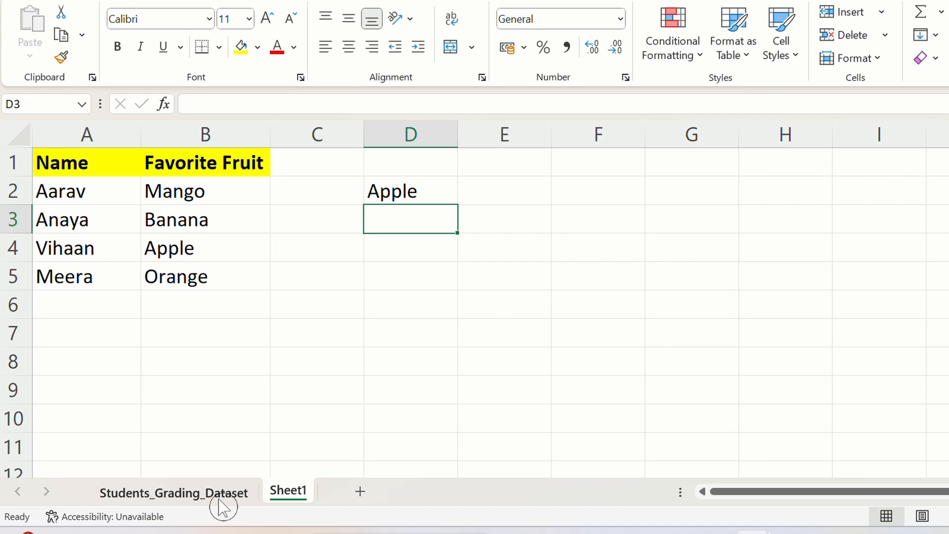
pyautogui.click(173, 492)
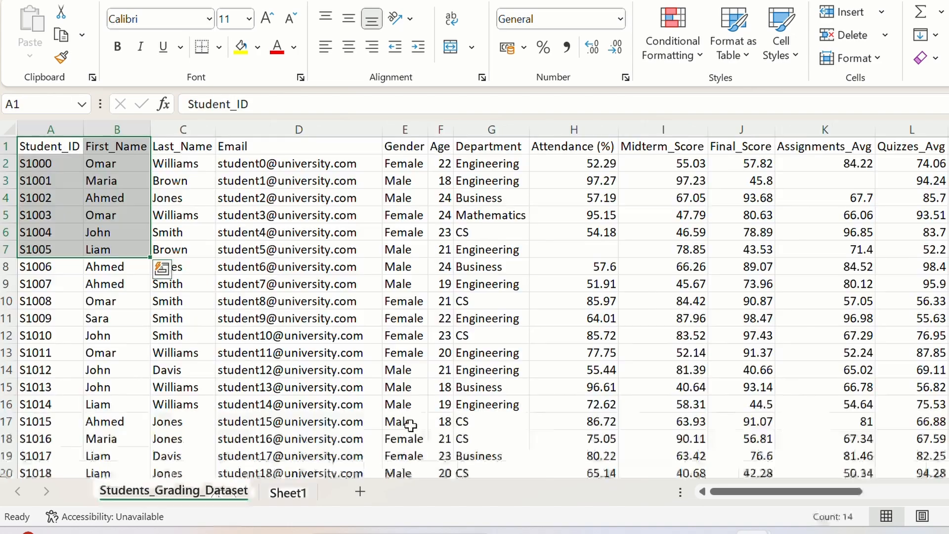
pyautogui.click(814, 294)
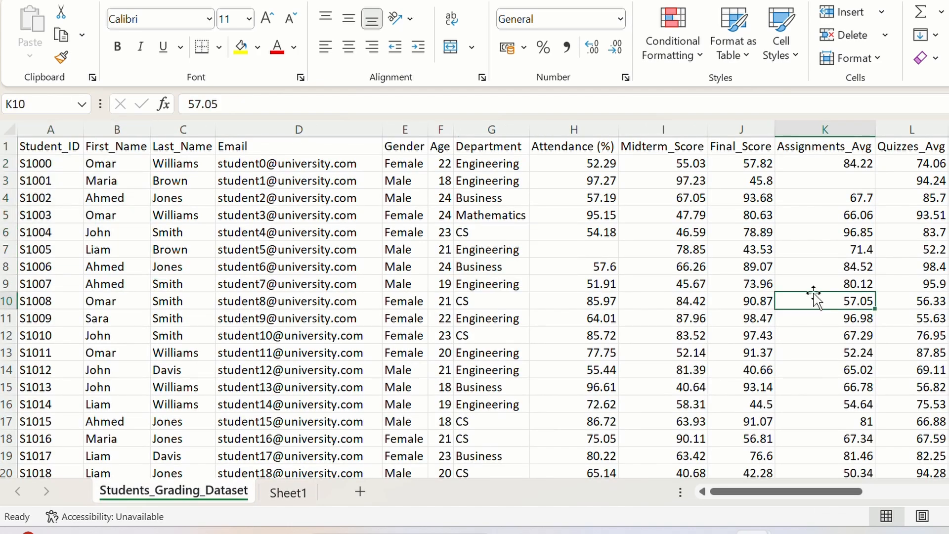
# Step: Copy the Student_ID from cell A8 into the empty cell Z3 beyond the end of the dataset
pyautogui.click(52, 267)
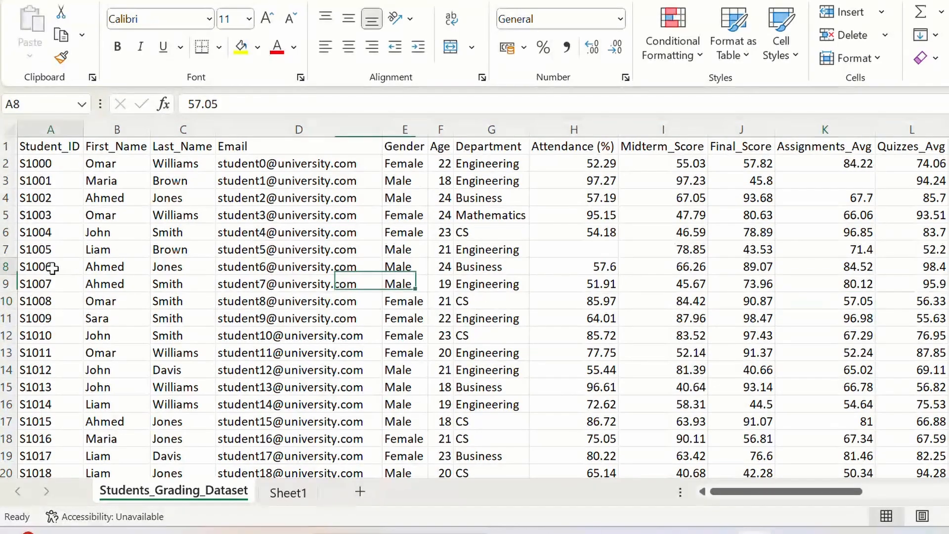
pyautogui.hotkey('ctrl', 'c')
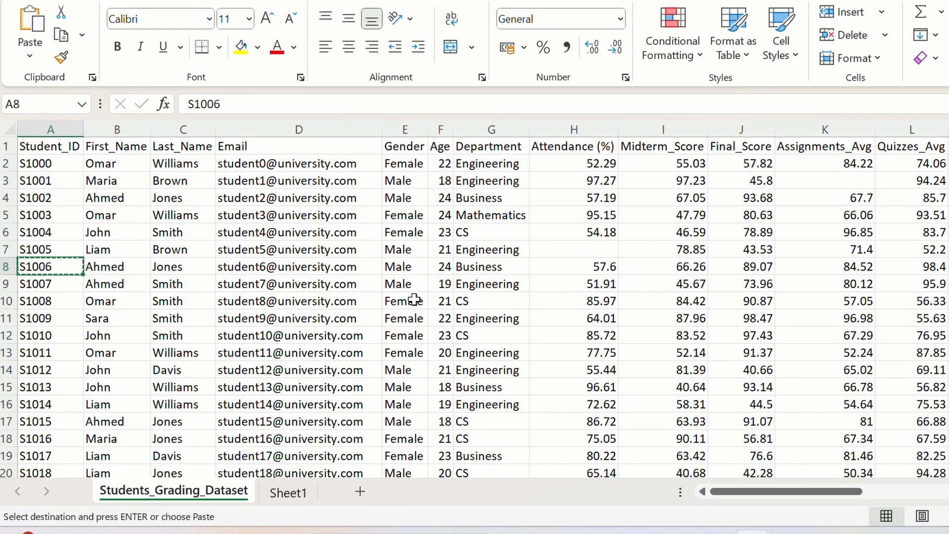
pyautogui.hscroll(5, 414, 299)
pyautogui.hscroll(4, 414, 299)
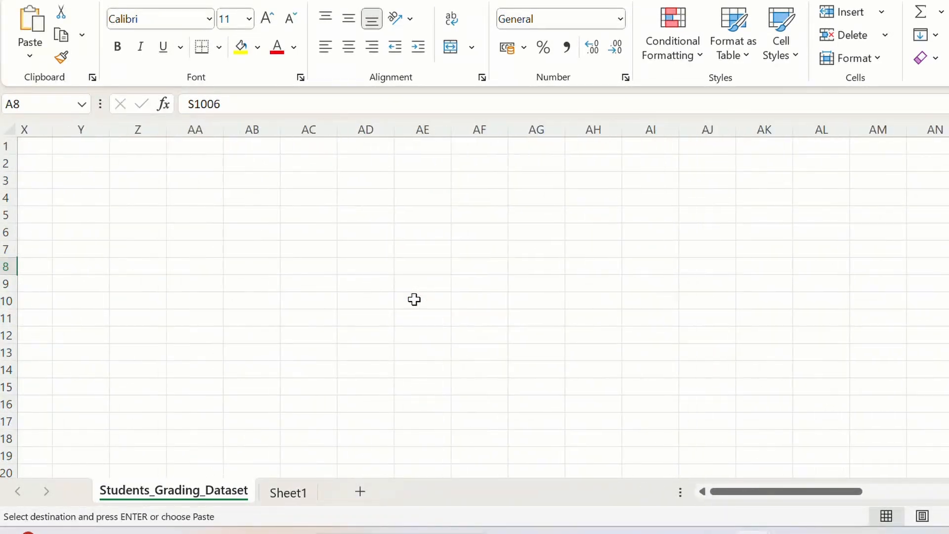
pyautogui.hscroll(-1, 414, 299)
pyautogui.hscroll(-1, 414, 299)
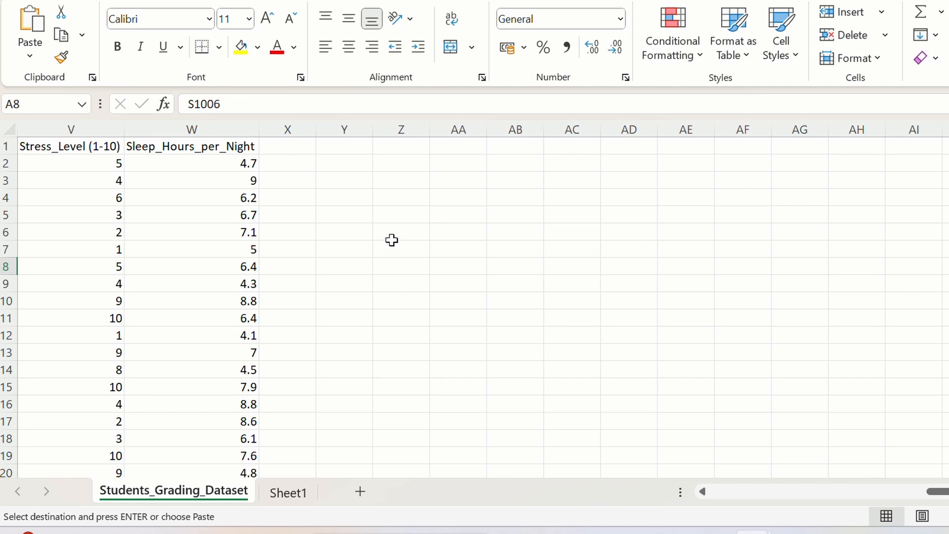
pyautogui.click(398, 180)
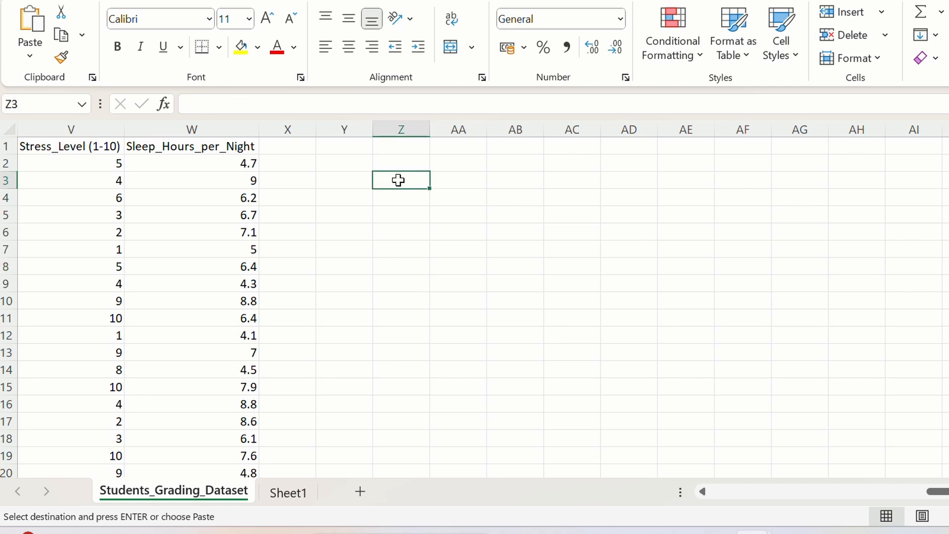
pyautogui.hotkey('ctrl', 'v')
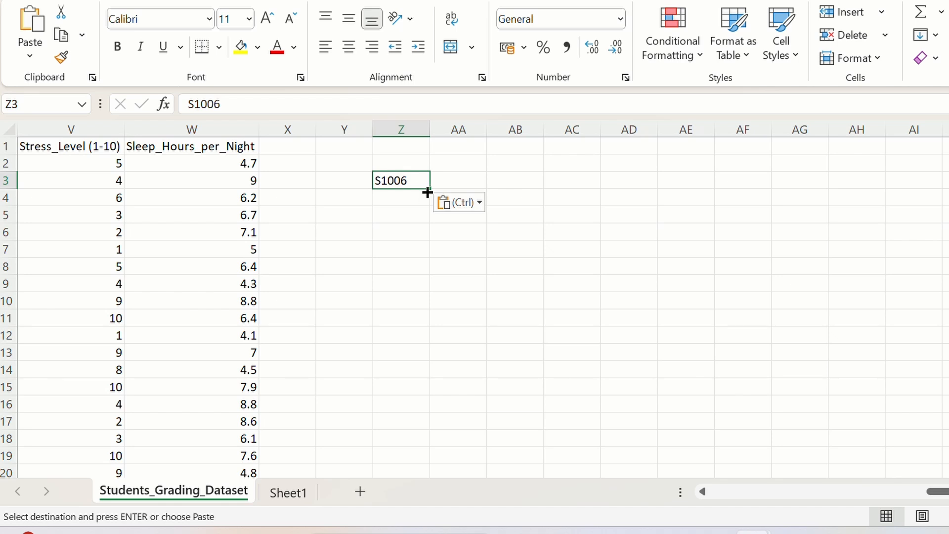
pyautogui.scroll(5, 426, 191)
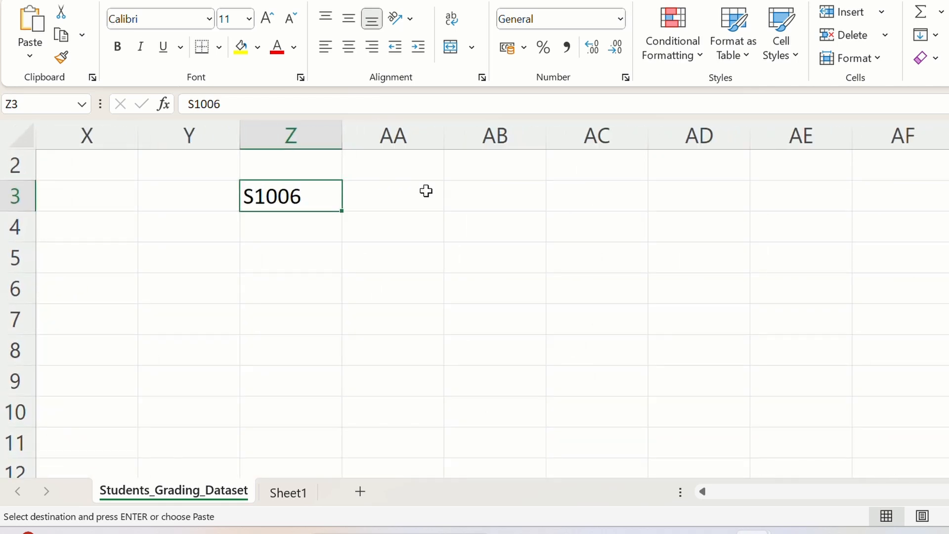
pyautogui.scroll(1, 426, 191)
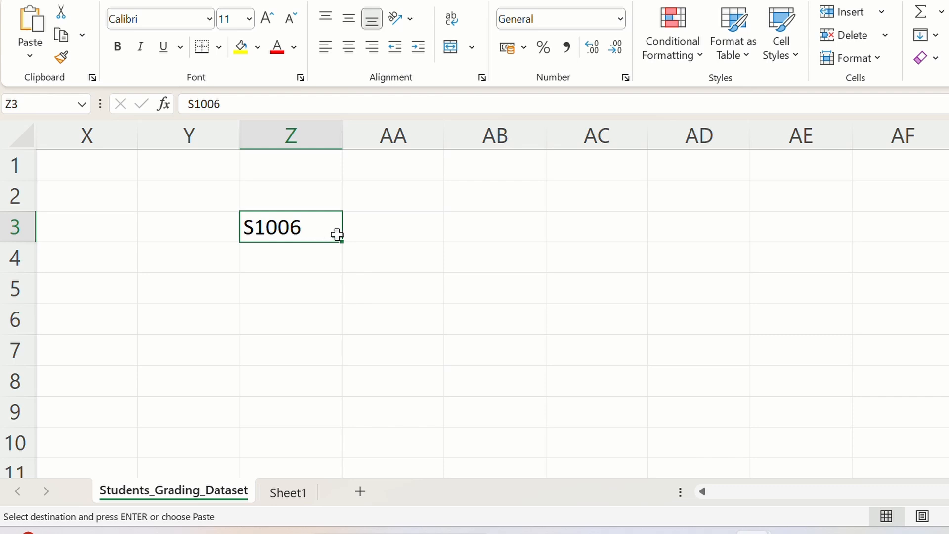
# Step: Start an XLOOKUP formula in cell AA3 with Z3 as the lookup value
pyautogui.click(417, 225)
pyautogui.doubleClick(417, 225)
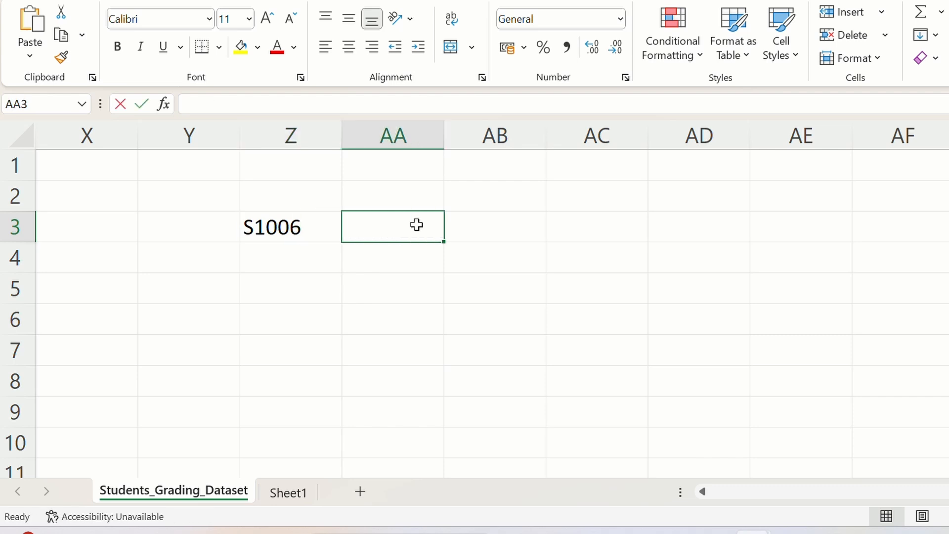
pyautogui.write('=xlook')
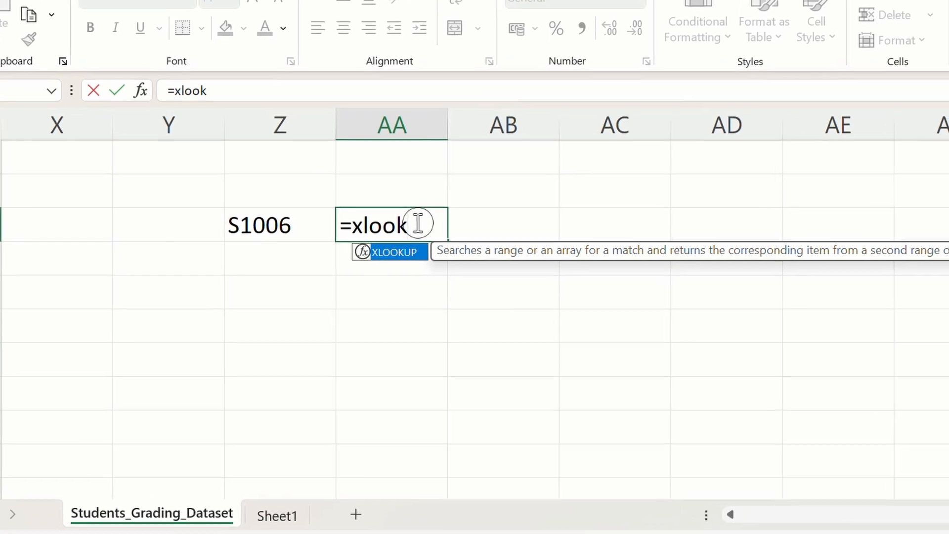
pyautogui.press('Tab')
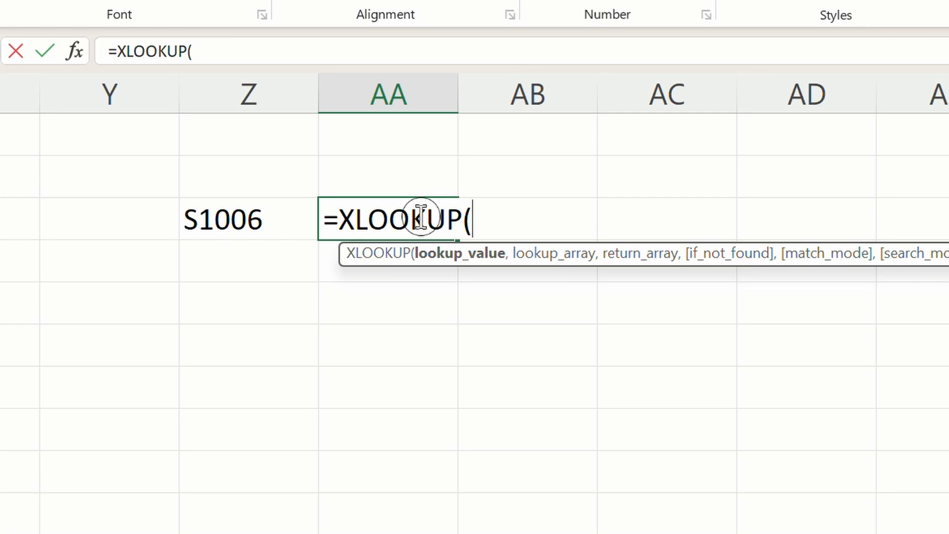
pyautogui.write('"')
pyautogui.press('BackSpace')
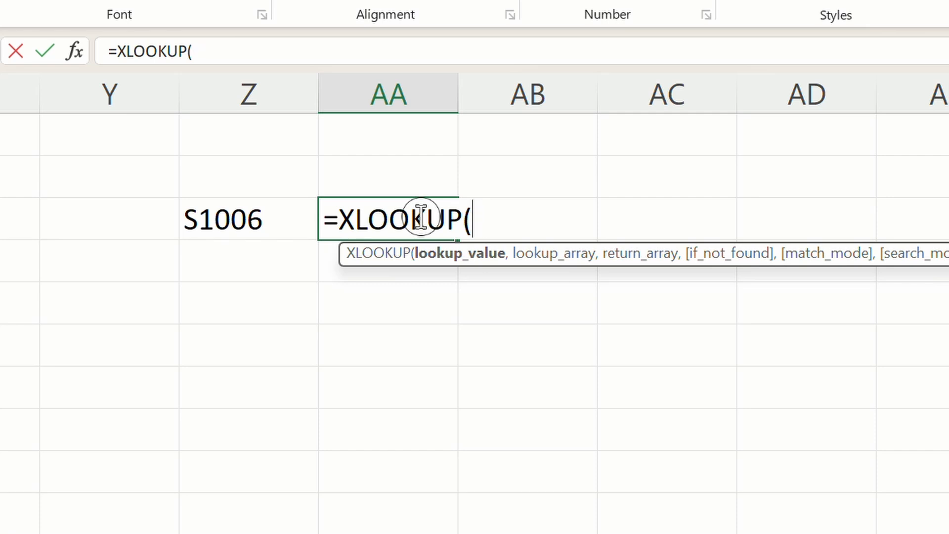
pyautogui.click(276, 223)
pyautogui.write(',')
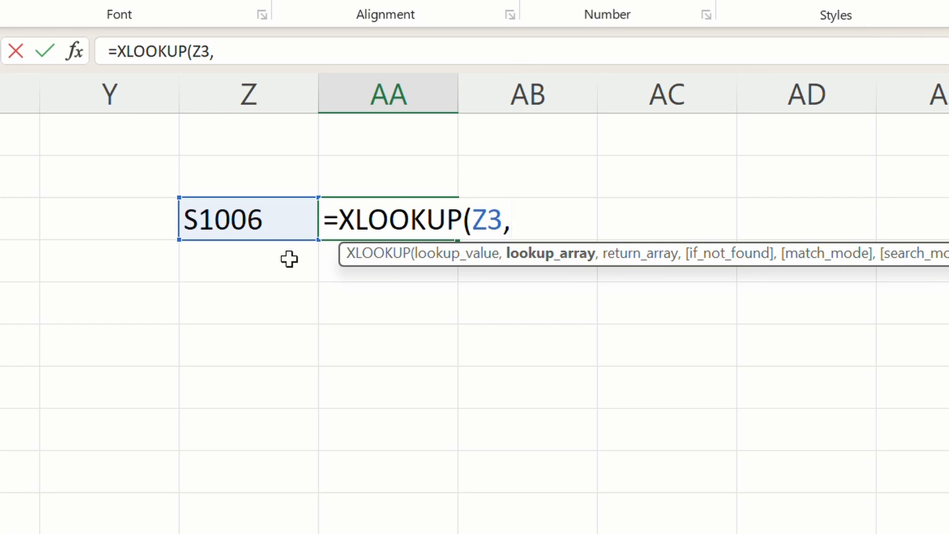
# Step: Set the whole Student_ID column, as the absolute reference $A:$A, as the lookup array of the XLOOKUP formula
pyautogui.hscroll(-1, 289, 258)
pyautogui.hscroll(-10, 289, 259)
pyautogui.hscroll(12, 289, 258)
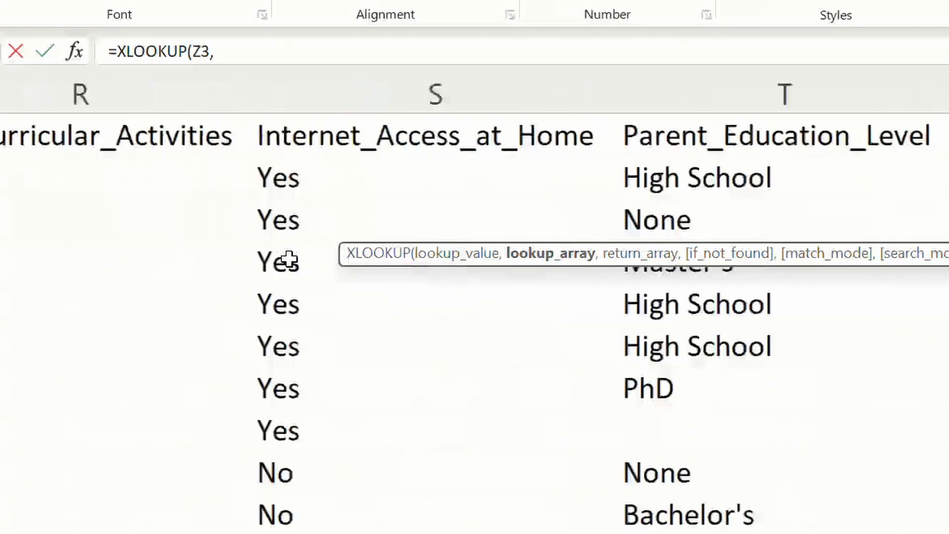
pyautogui.hscroll(4, 80, 205)
pyautogui.hscroll(-10, 83, 206)
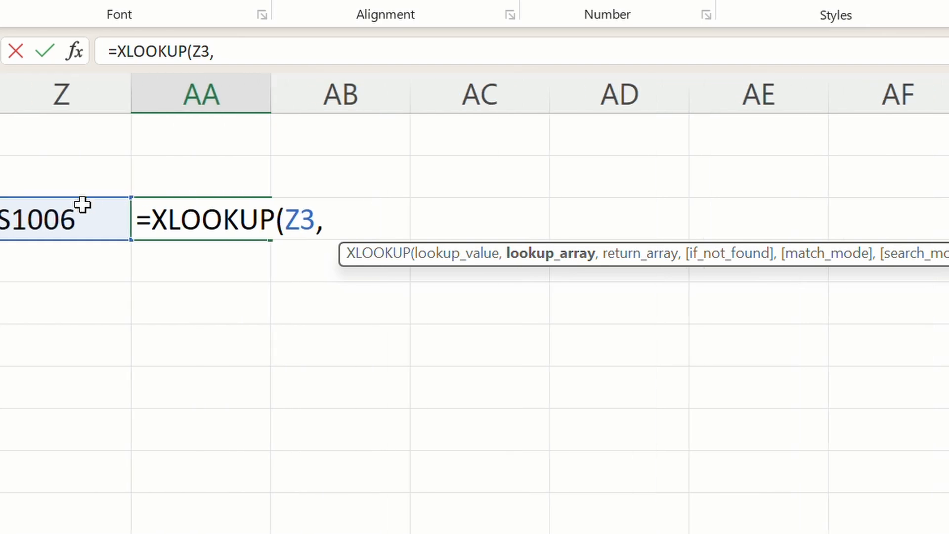
pyautogui.hscroll(-15, 123, 275)
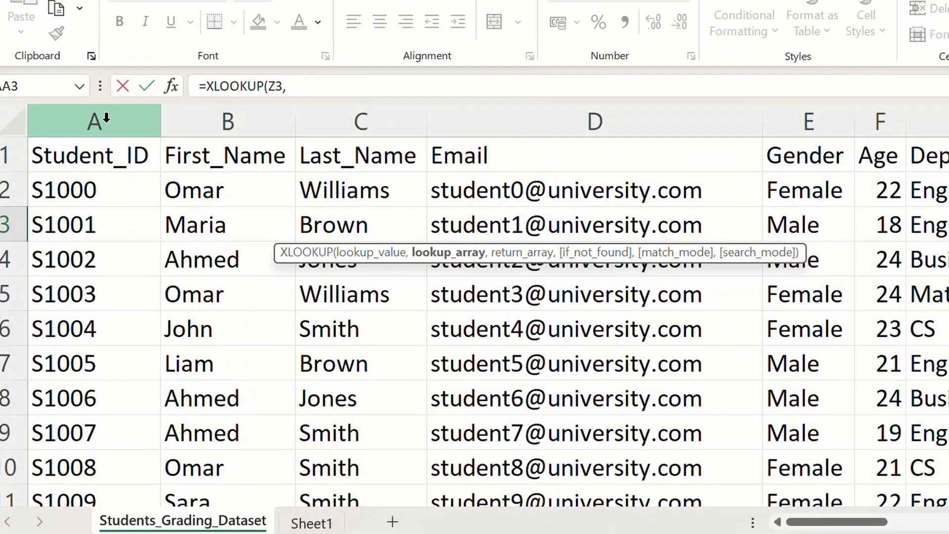
pyautogui.click(105, 118)
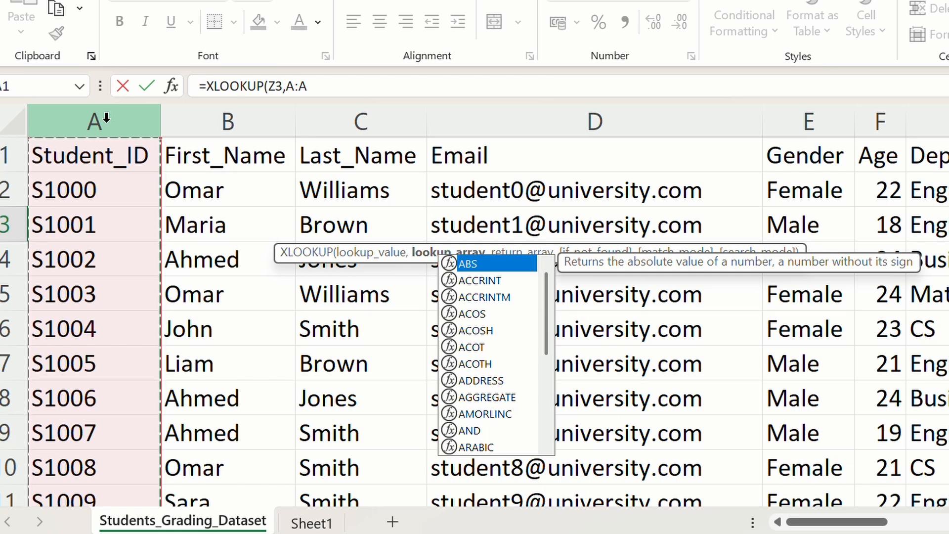
pyautogui.click(316, 96)
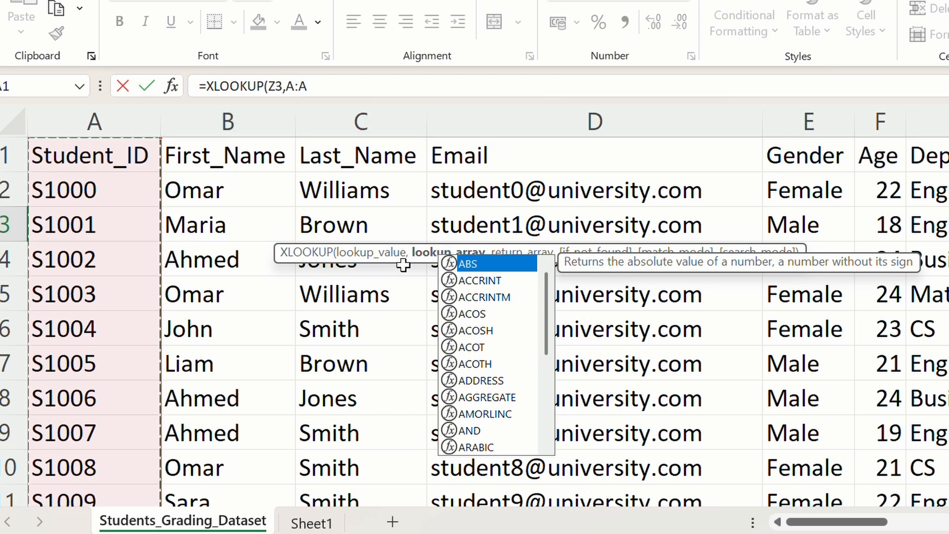
pyautogui.press('F4')
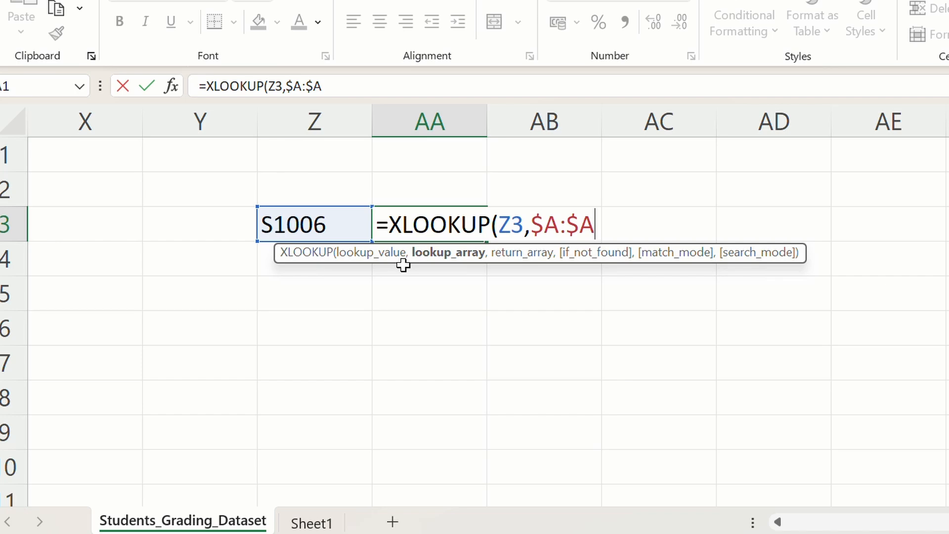
pyautogui.write(',')
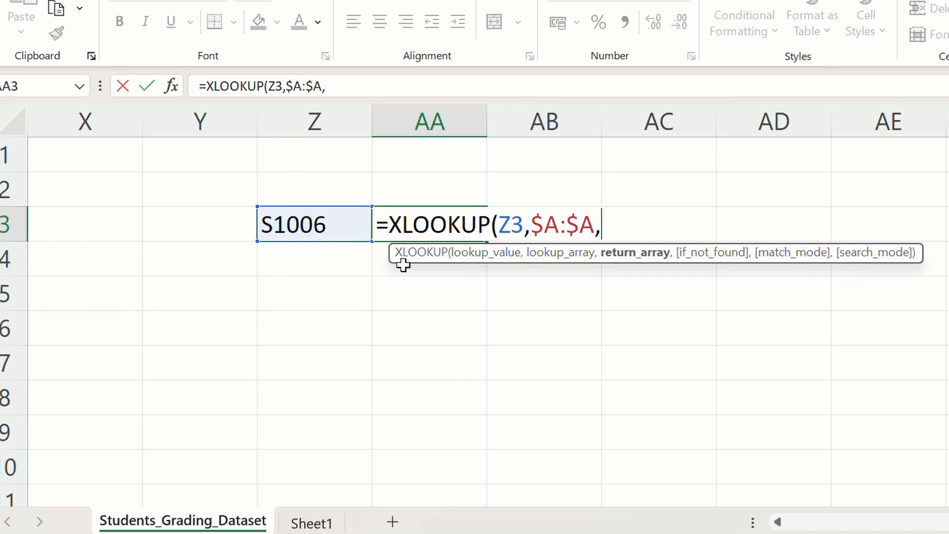
# Step: Set the First_Name column (B:B) as the return array of the XLOOKUP formula
pyautogui.hscroll(-10, 403, 265)
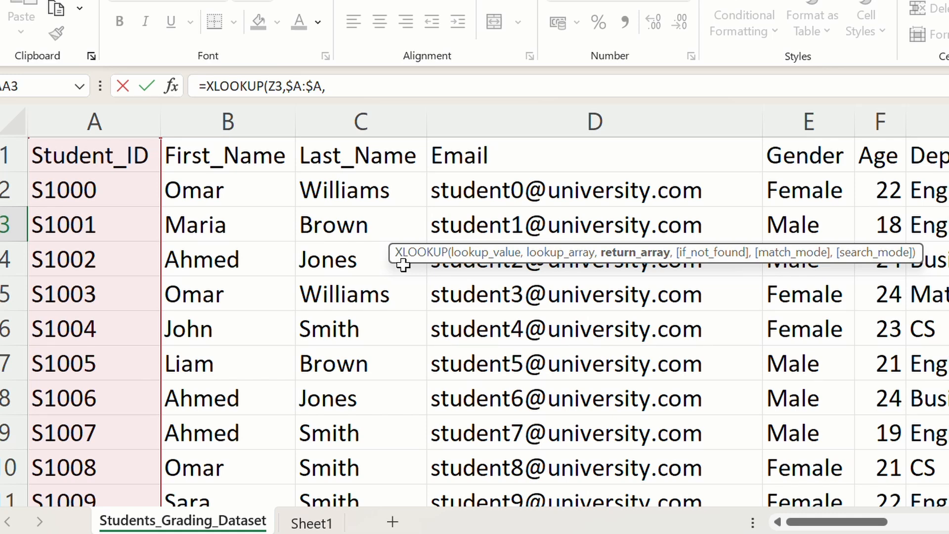
pyautogui.click(235, 128)
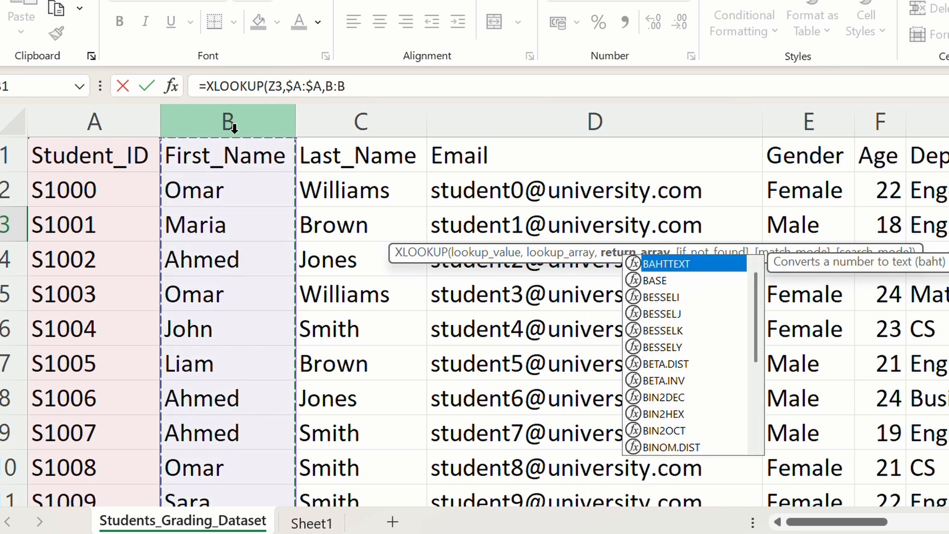
pyautogui.write(',')
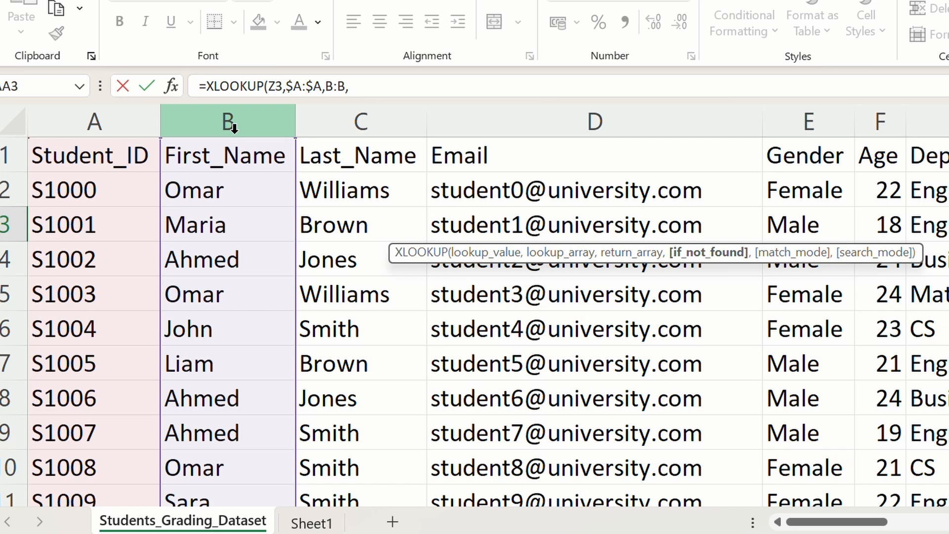
# Step: Leave the if-not-found argument empty, set the match mode to 0 for an exact match, and enter the formula in AA3
pyautogui.write('"')
pyautogui.press('BackSpace')
pyautogui.write(',')
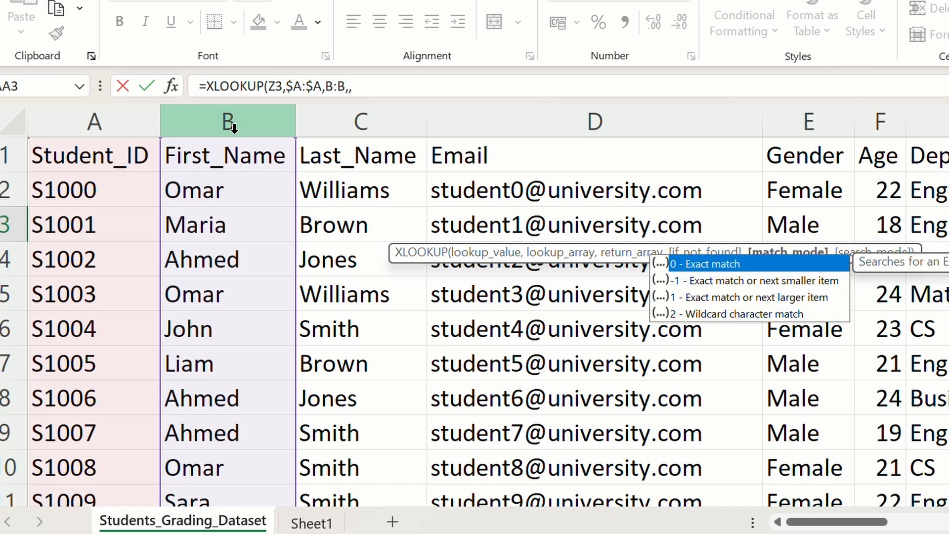
pyautogui.write('0')
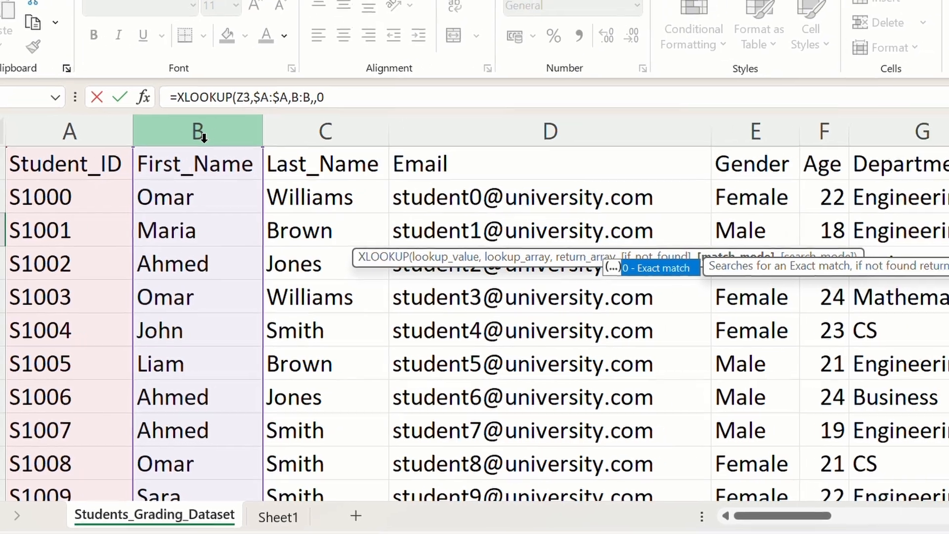
pyautogui.press('Return')
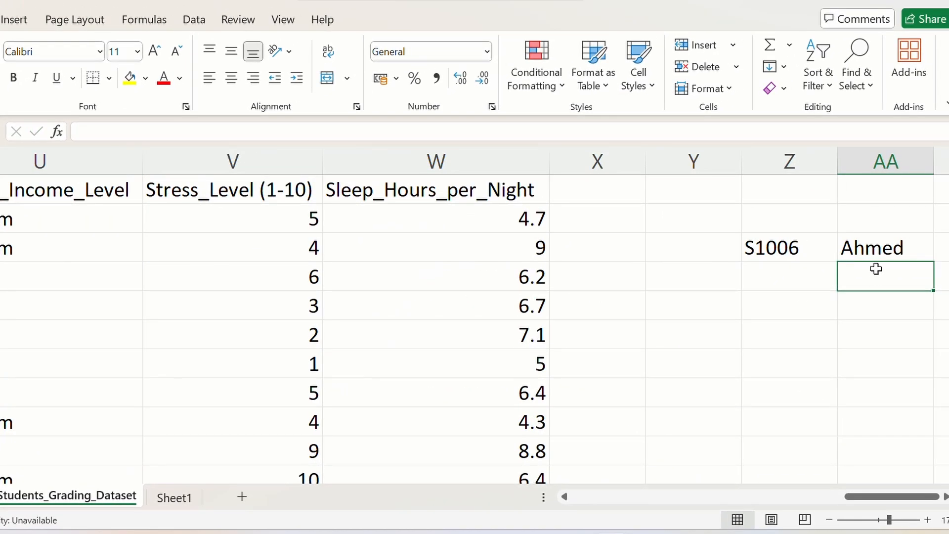
# Step: Check the XLOOKUP result in AA3 against the Student_ID and First_Name in row 8 of the dataset
pyautogui.hscroll(-2, 871, 255)
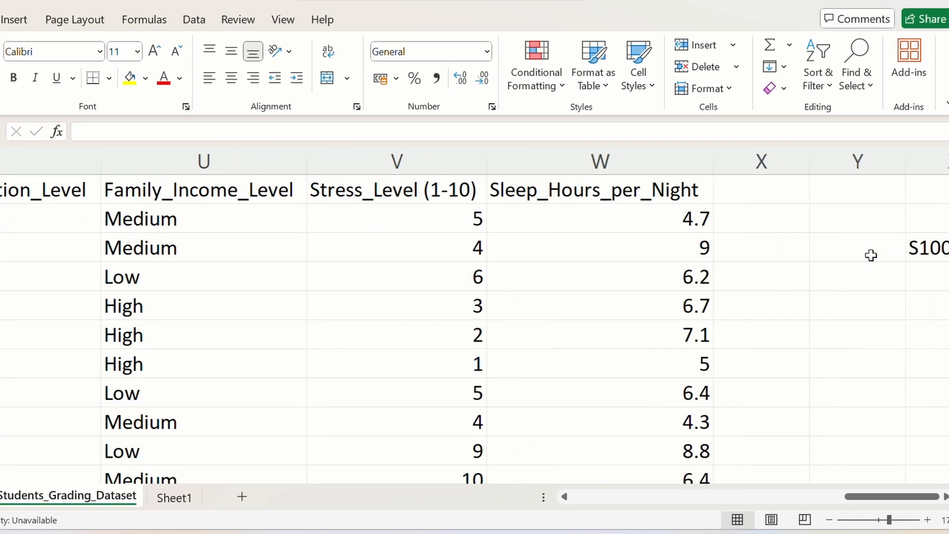
pyautogui.hscroll(-10, 871, 255)
pyautogui.hscroll(1, 871, 256)
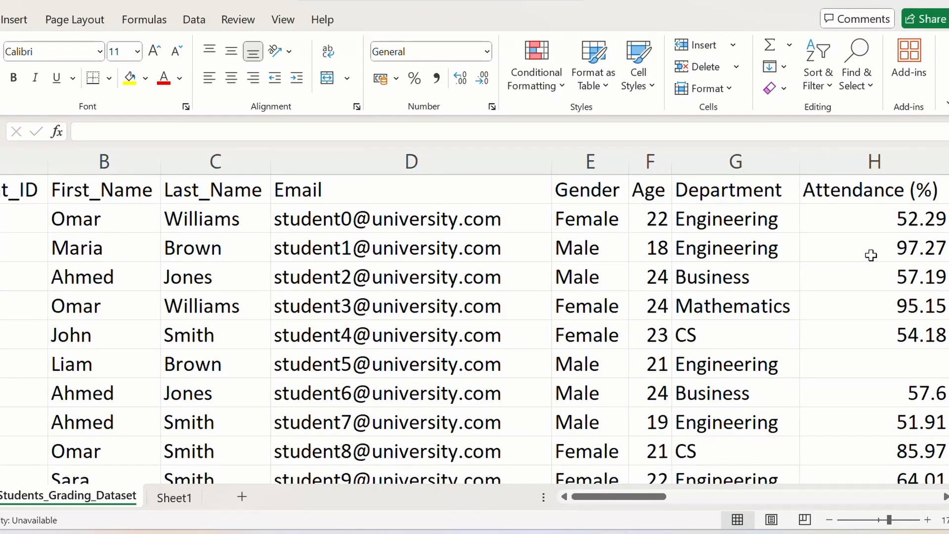
pyautogui.hscroll(5, 871, 255)
pyautogui.hscroll(6, 871, 255)
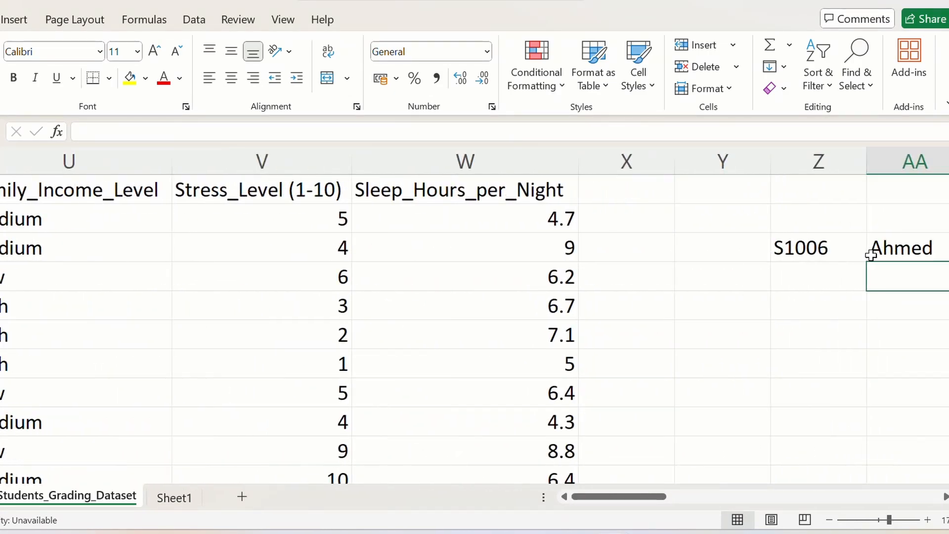
pyautogui.hscroll(-1, 871, 255)
pyautogui.hscroll(-10, 871, 255)
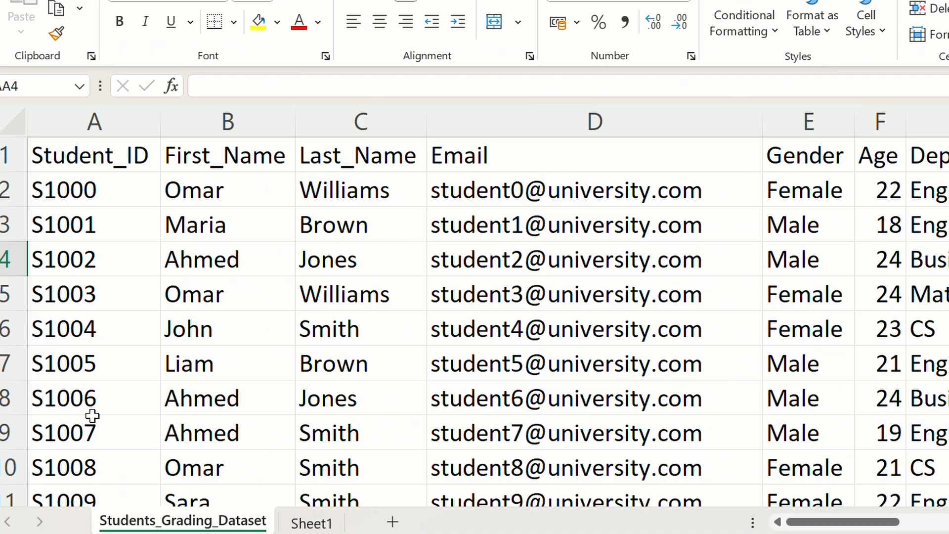
pyautogui.click(8, 395)
pyautogui.click(199, 399)
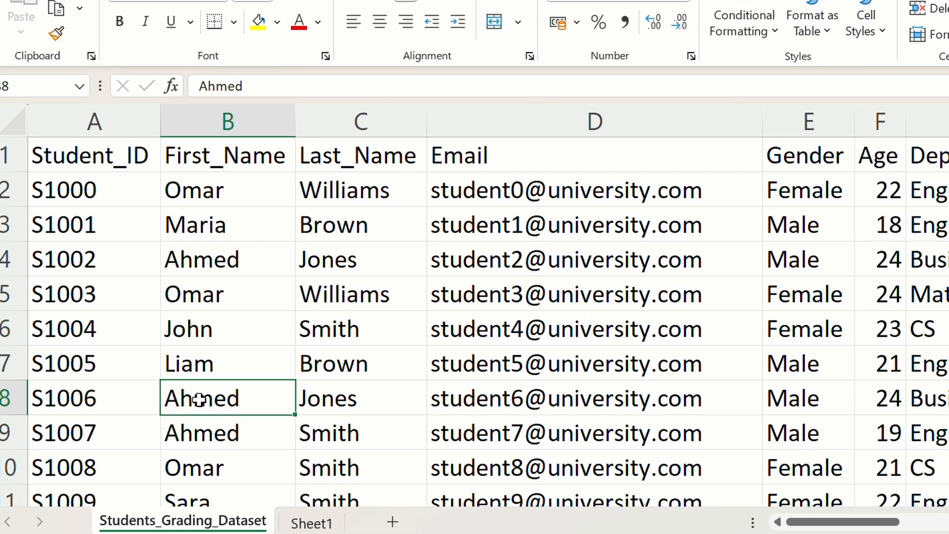
# Step: Return to Sheet1 and review the XLOOKUP formula in cell D2
pyautogui.click(305, 528)
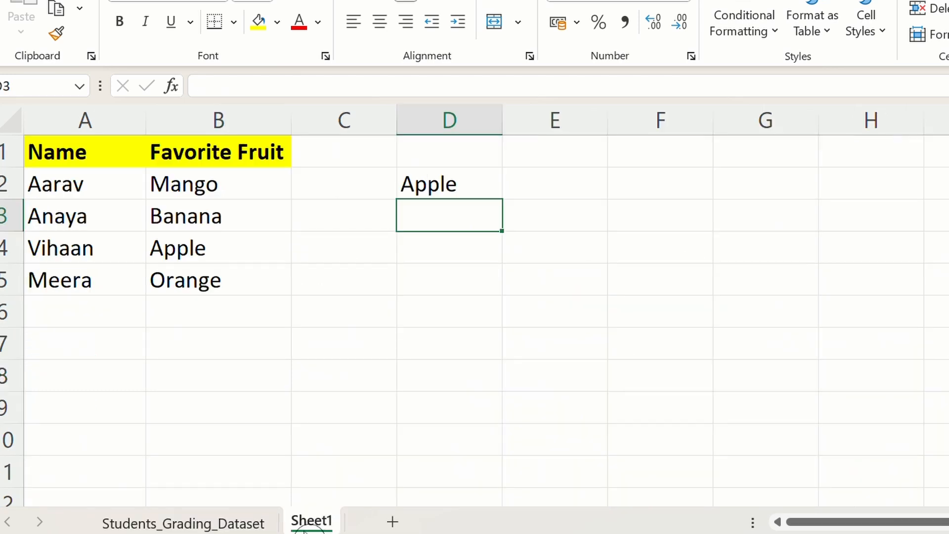
pyautogui.click(90, 281)
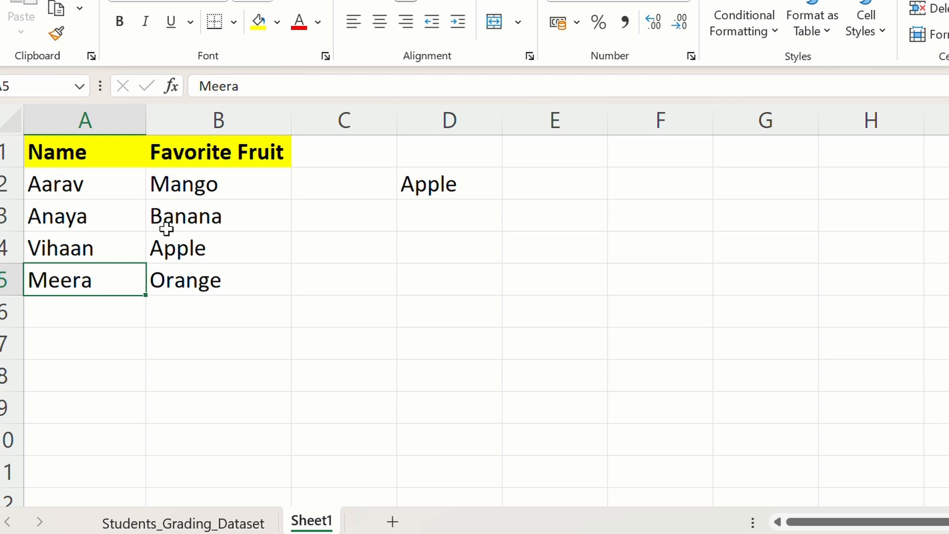
pyautogui.click(422, 184)
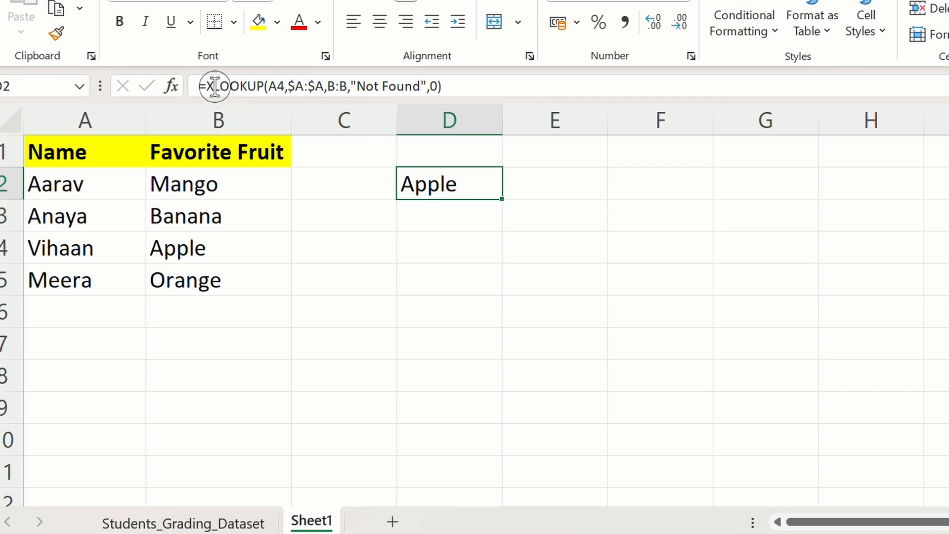